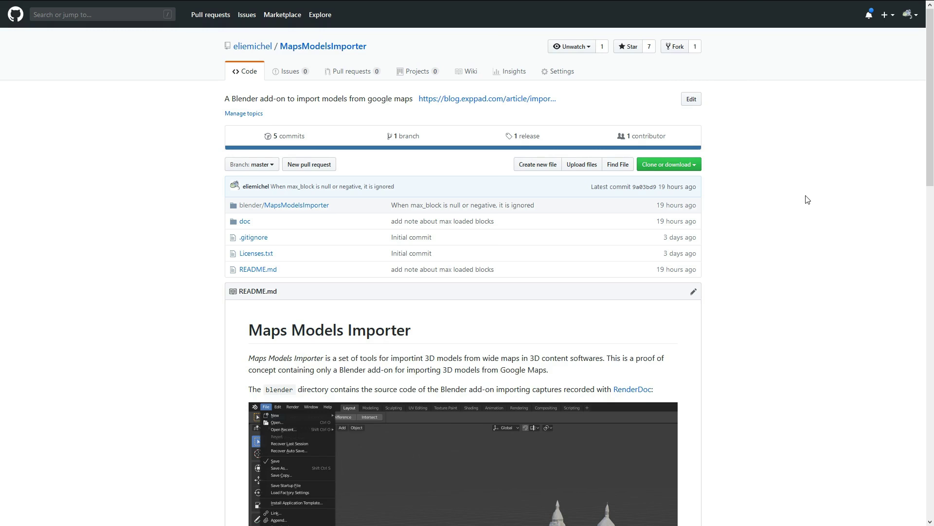
- Scroll the MapsModelsImporter README and move to the 'Importing Actual 3D Models From Google Maps' blog post
{"action": "scroll", "coordinate": [822, 196], "scroll_direction": "down", "scroll_amount": 6}
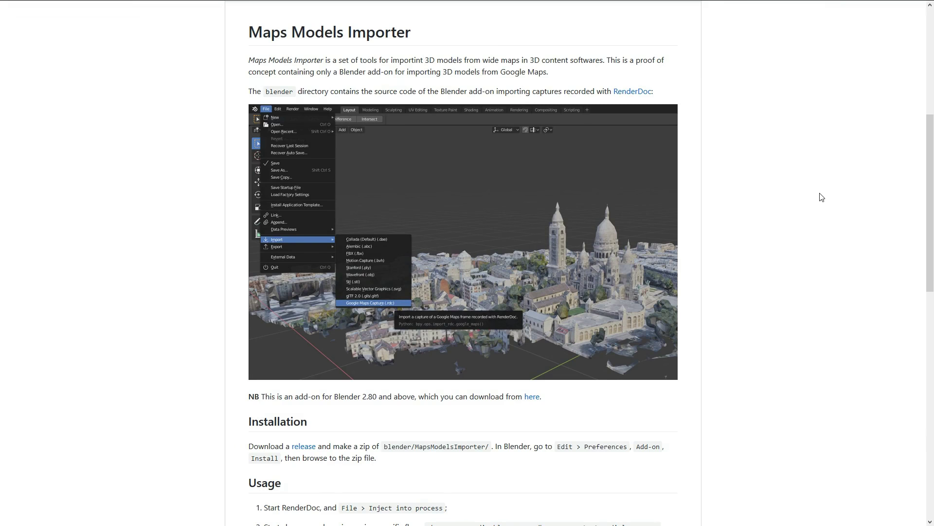
{"action": "key", "text": "ctrl+Tab"}
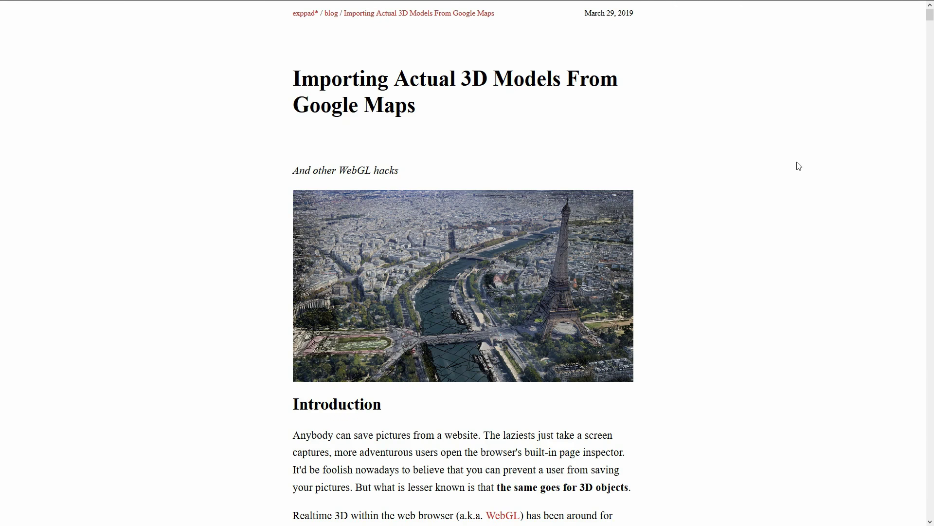
- Read the exppad article down to its RenderDoc section, then switch to the blender.org download page
{"action": "scroll", "coordinate": [790, 154], "scroll_direction": "down", "scroll_amount": 1}
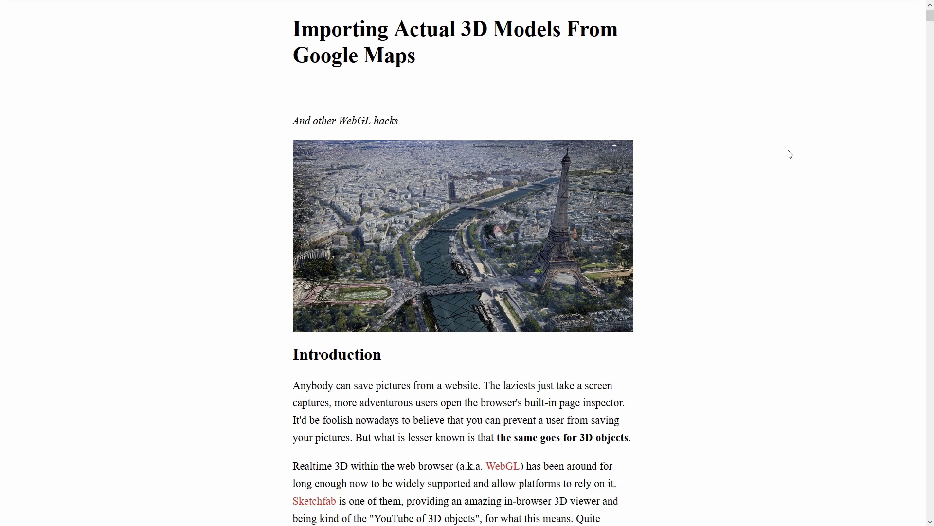
{"action": "scroll", "coordinate": [789, 154], "scroll_direction": "up", "scroll_amount": 1}
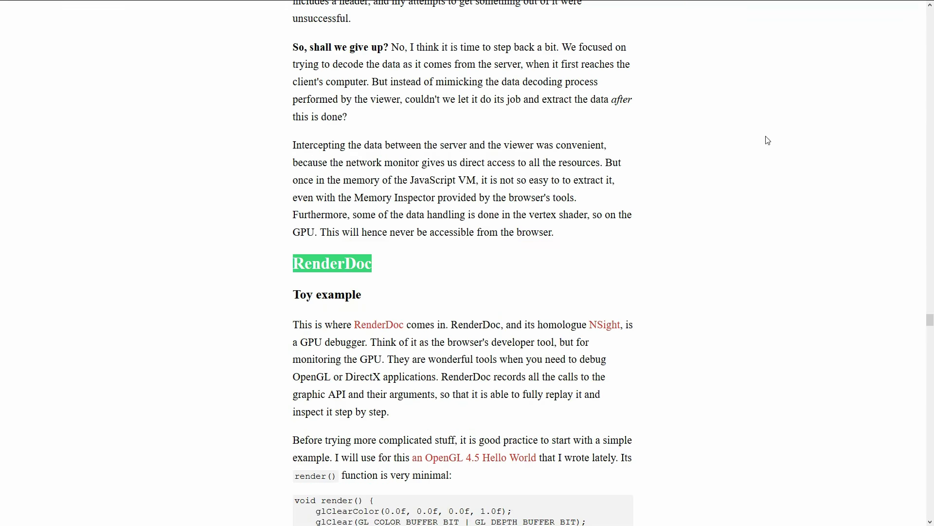
{"action": "scroll", "coordinate": [759, 125], "scroll_direction": "down", "scroll_amount": 2}
{"action": "scroll", "coordinate": [743, 168], "scroll_direction": "down", "scroll_amount": 1}
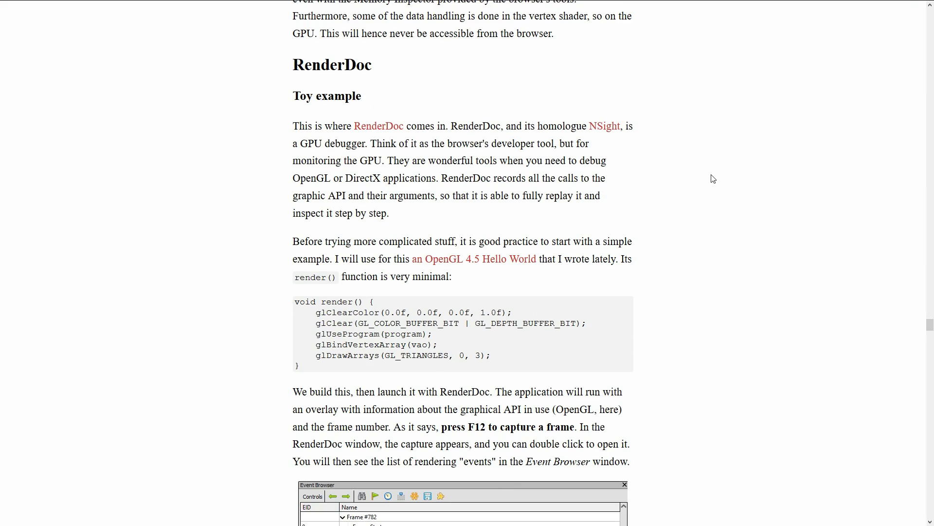
{"action": "key", "text": "ctrl+Tab"}
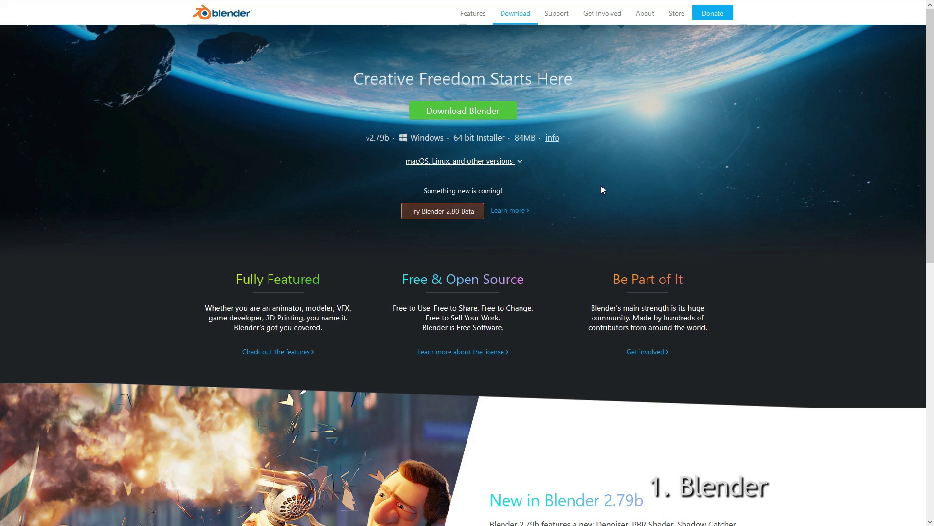
- Switch to the RenderDoc homepage showing its v1.2 release
{"action": "key", "text": "ctrl+Tab"}
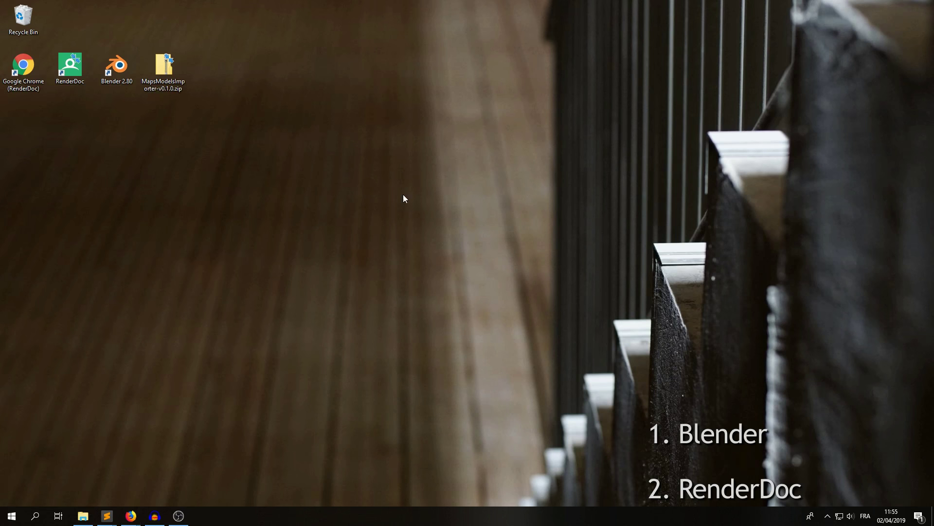
{"action": "left_click", "coordinate": [24, 68]}
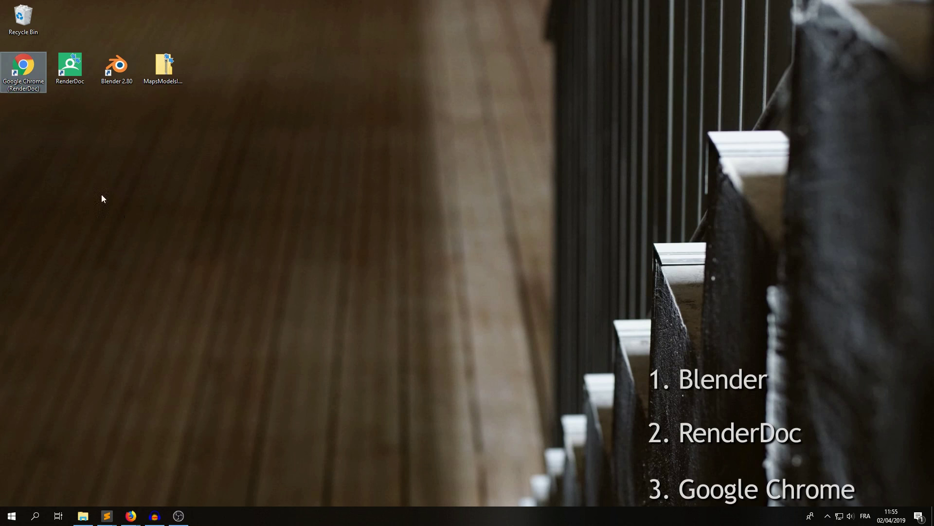
{"action": "right_click", "coordinate": [31, 83]}
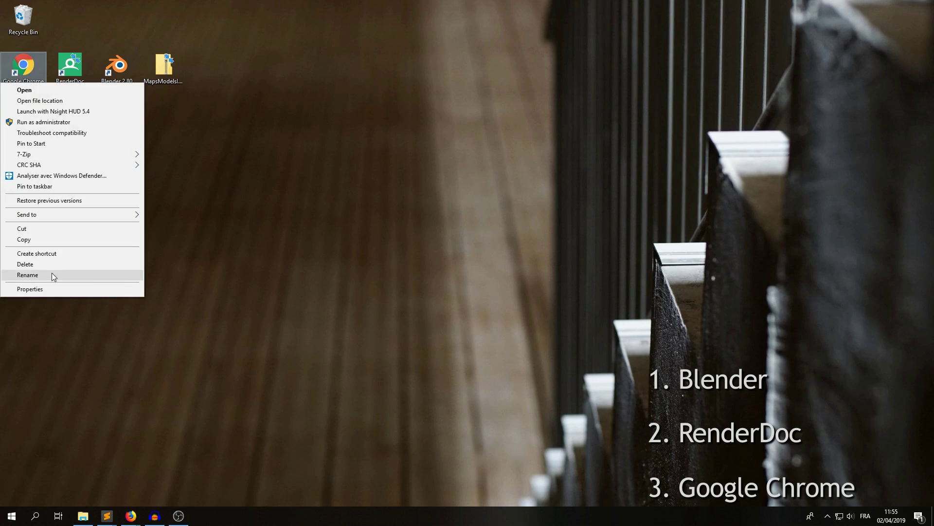
{"action": "left_click", "coordinate": [52, 289]}
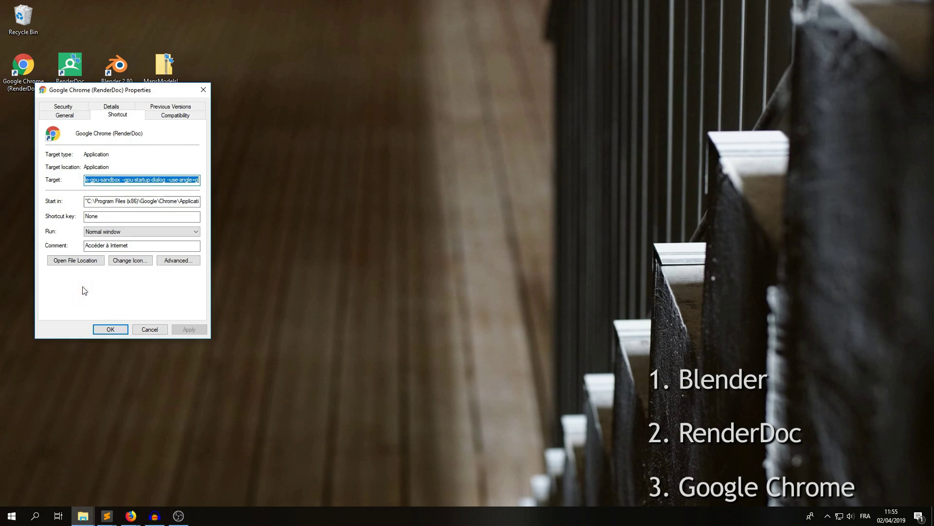
{"action": "left_click", "coordinate": [121, 180]}
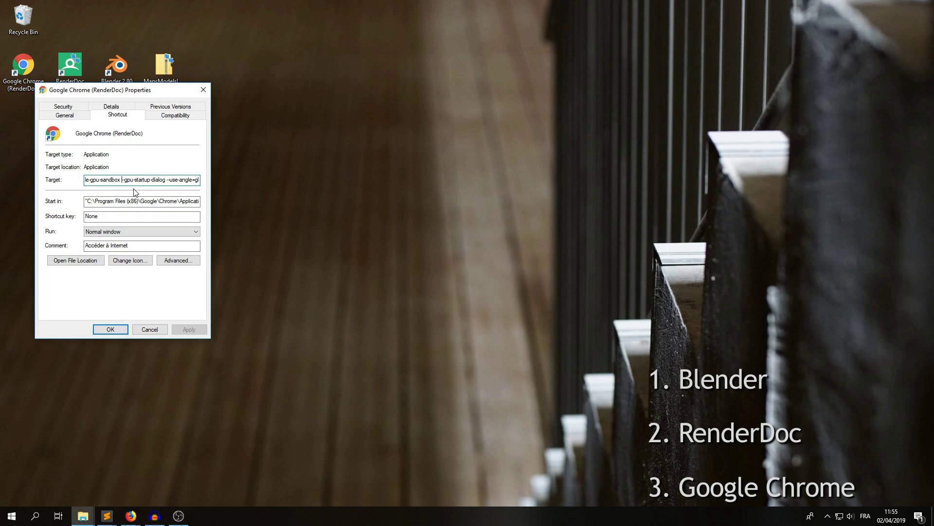
{"action": "left_click_drag", "start_coordinate": [122, 180], "coordinate": [167, 180]}
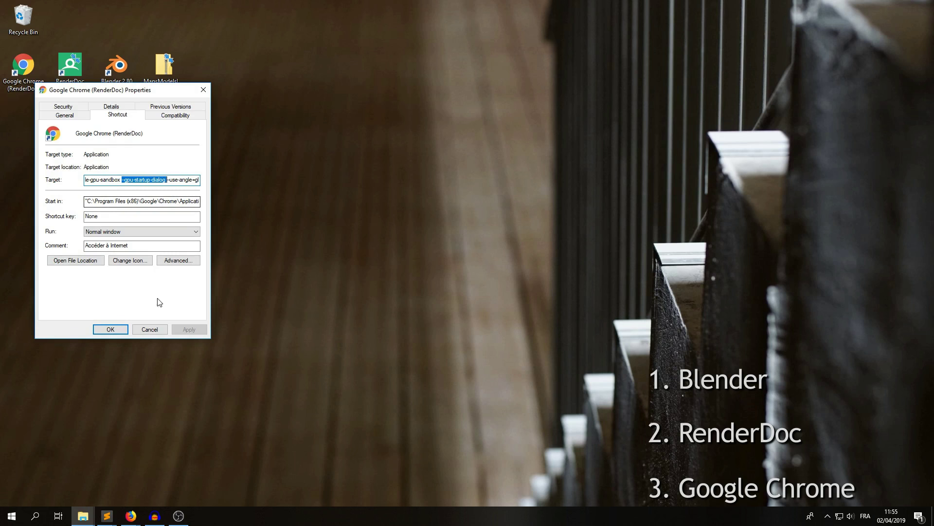
{"action": "left_click", "coordinate": [111, 329]}
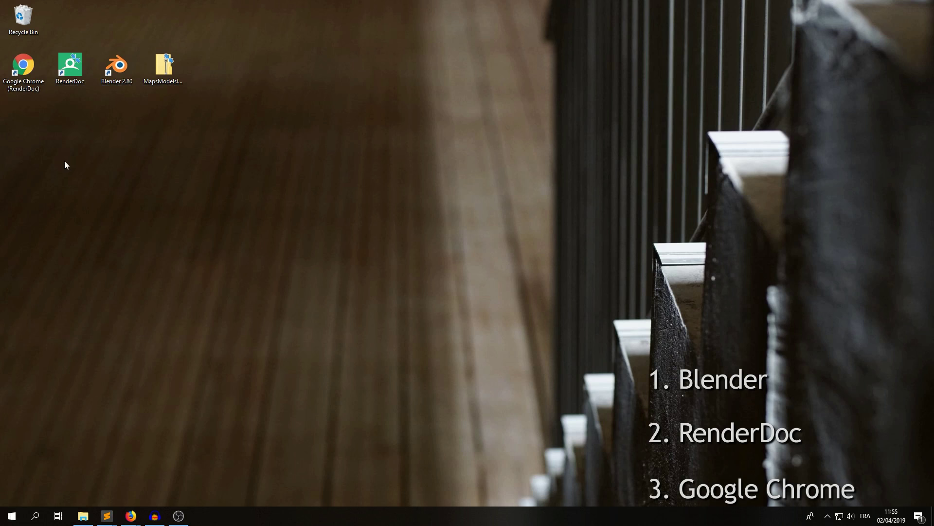
{"action": "left_click", "coordinate": [168, 67]}
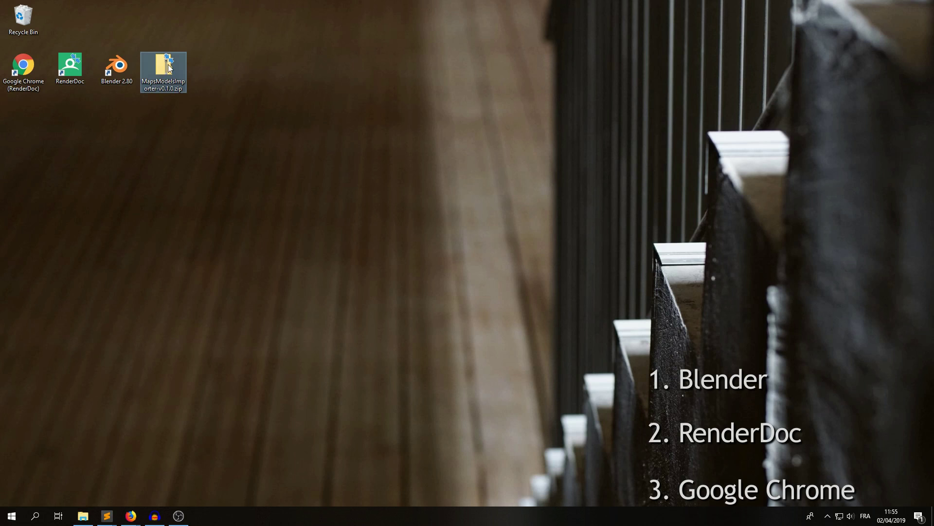
{"action": "left_click", "coordinate": [208, 43]}
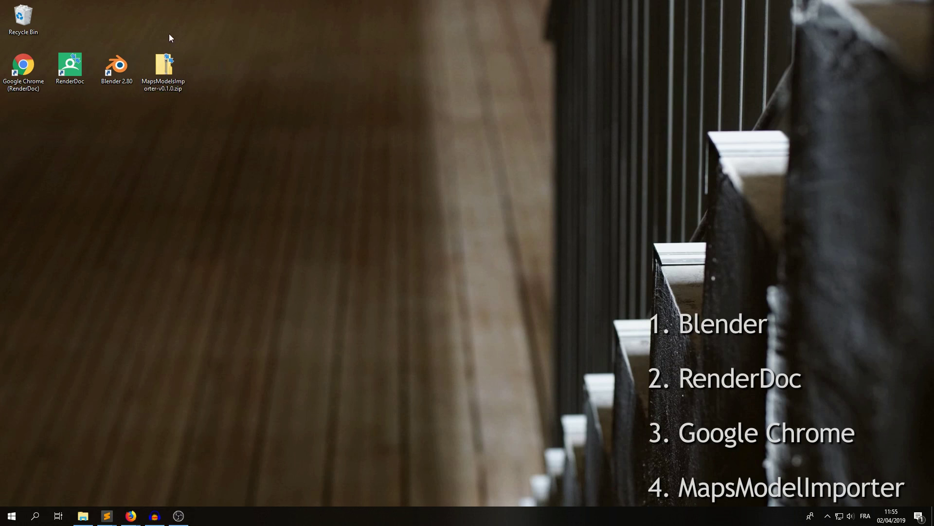
{"action": "left_click", "coordinate": [165, 68]}
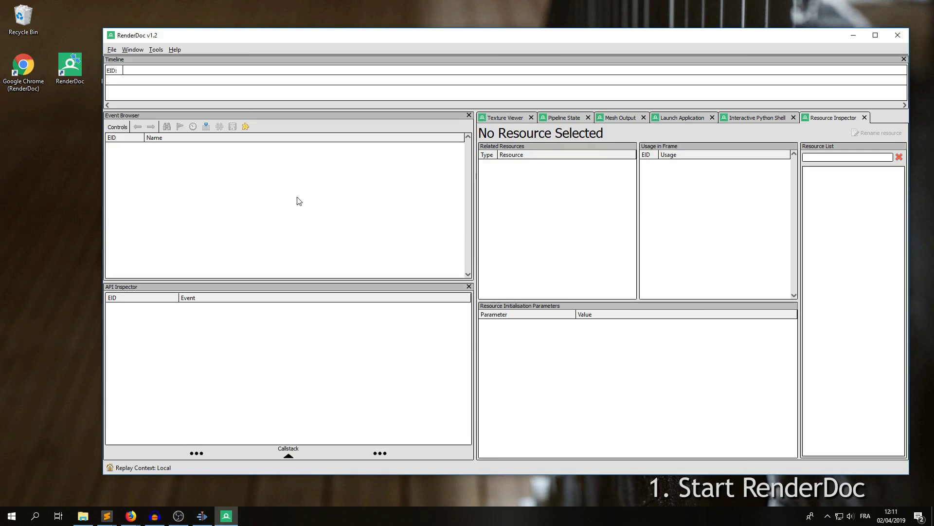
- Open File > Inject into Process and filter the process list by 'chrome'
{"action": "left_click", "coordinate": [111, 50]}
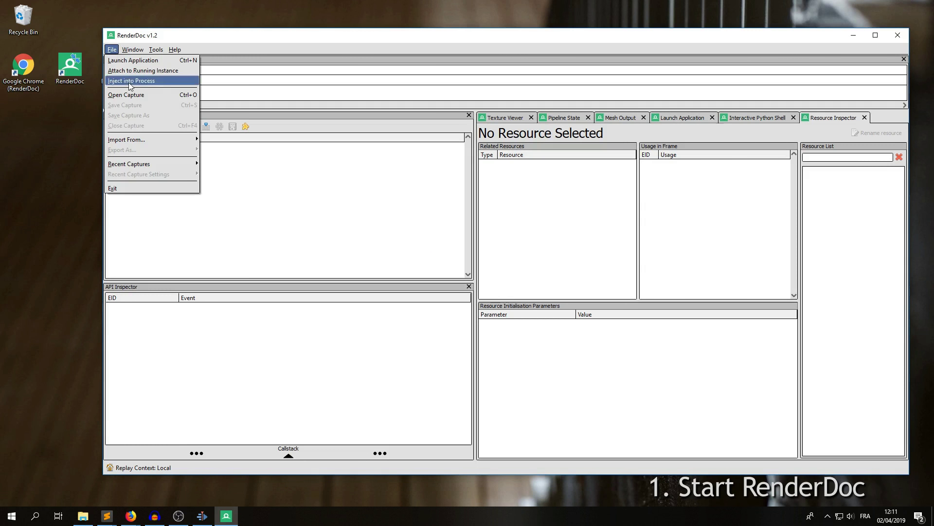
{"action": "left_click", "coordinate": [166, 86]}
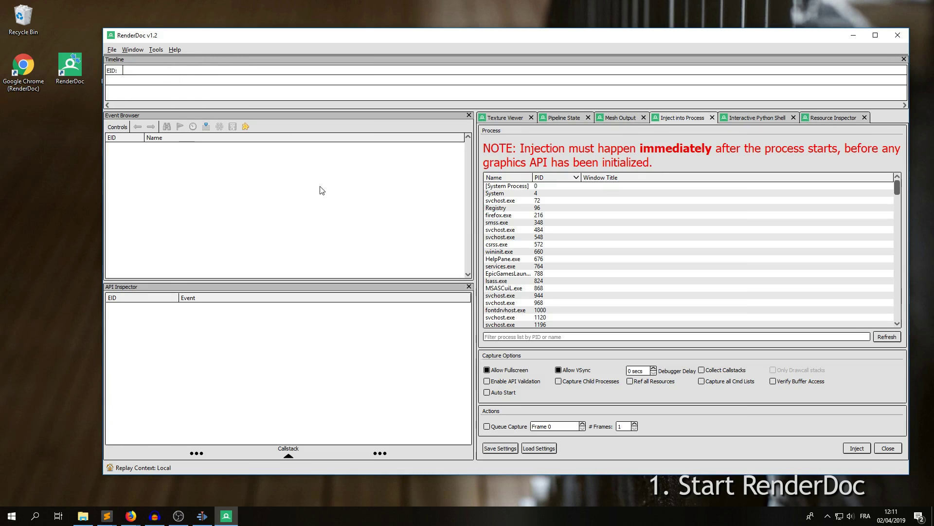
{"action": "left_click", "coordinate": [562, 336]}
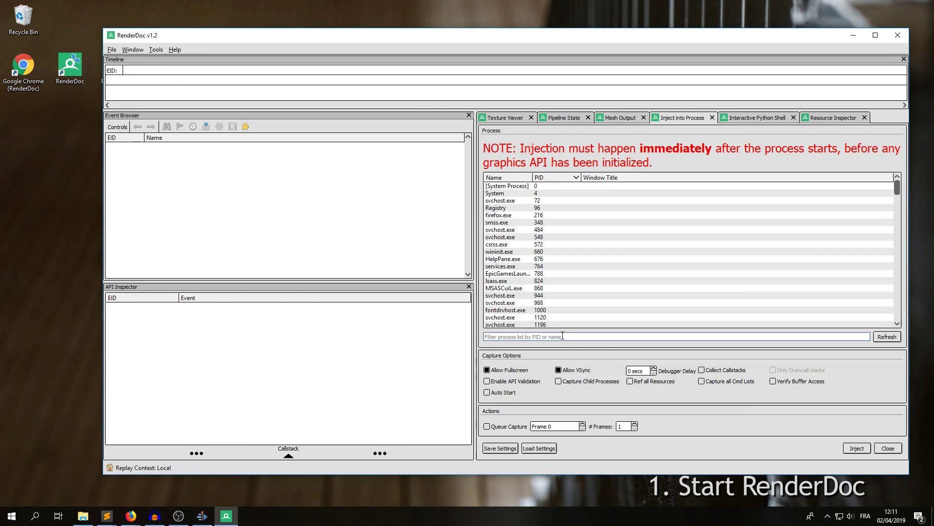
{"action": "type", "text": "chrome"}
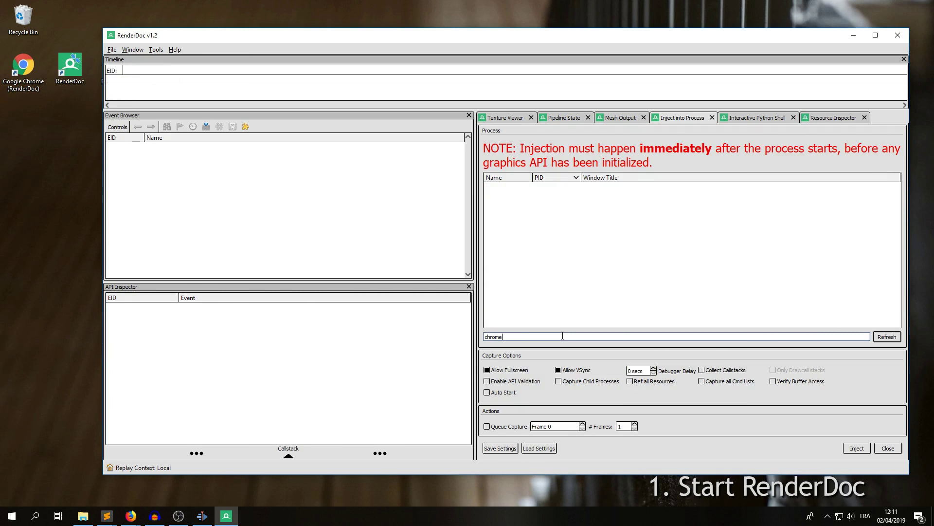
{"action": "left_click", "coordinate": [887, 337]}
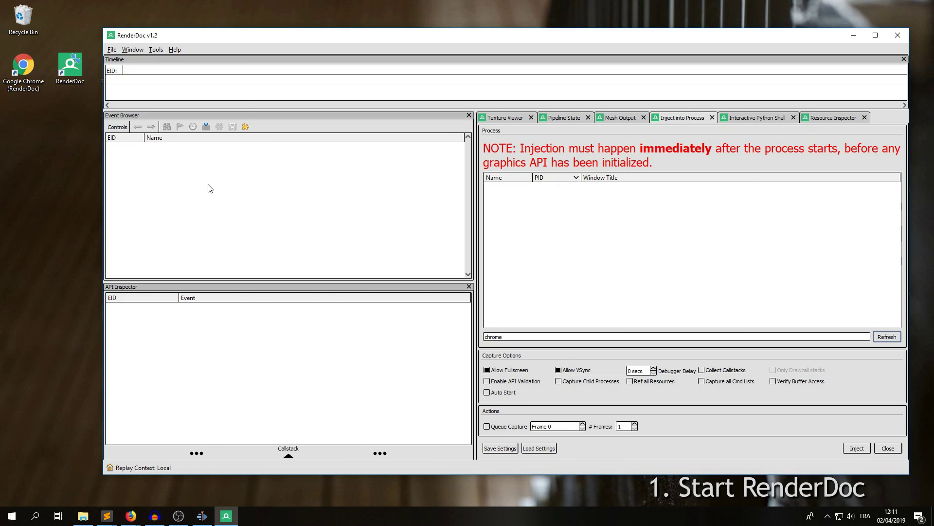
- Launch the Chrome (RenderDoc) shortcut and inject into Chrome's Gpu process, PID 16888
{"action": "double_click", "coordinate": [23, 73]}
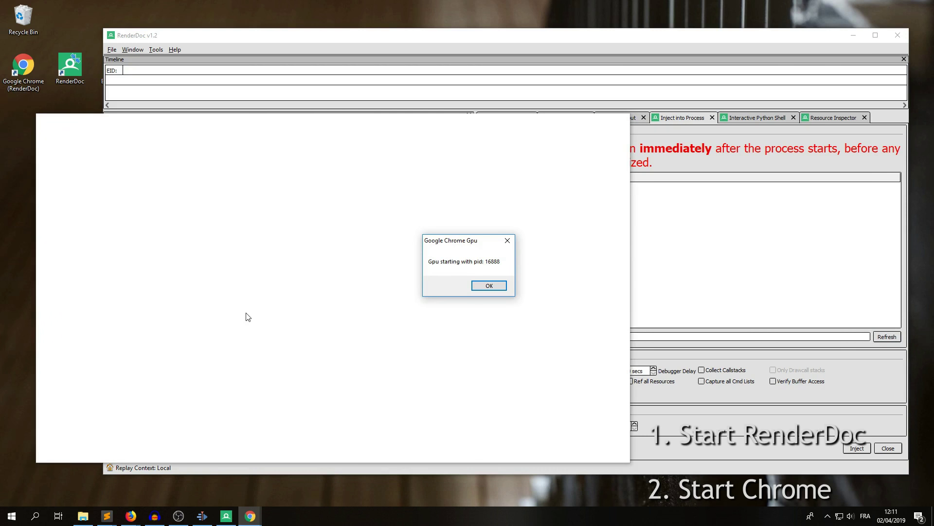
{"action": "left_click_drag", "start_coordinate": [456, 242], "coordinate": [347, 179]}
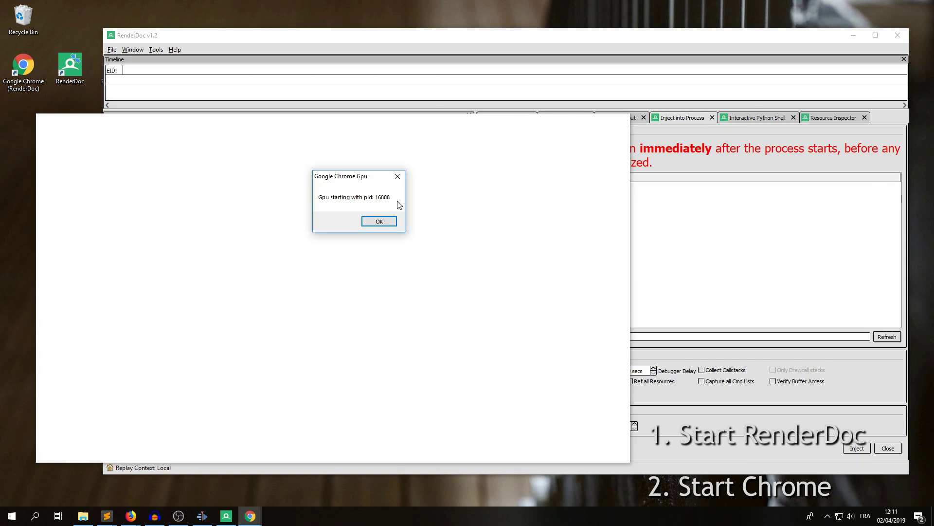
{"action": "left_click", "coordinate": [886, 336]}
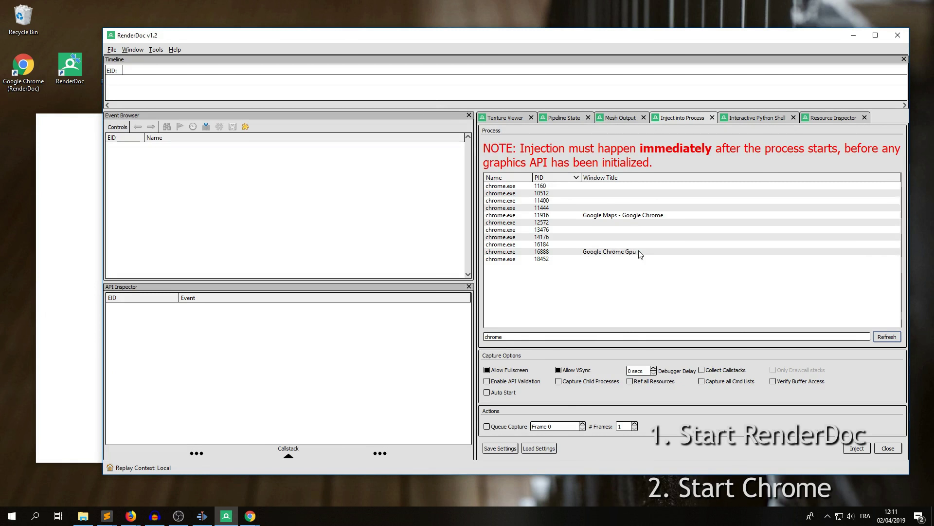
{"action": "left_click", "coordinate": [631, 254]}
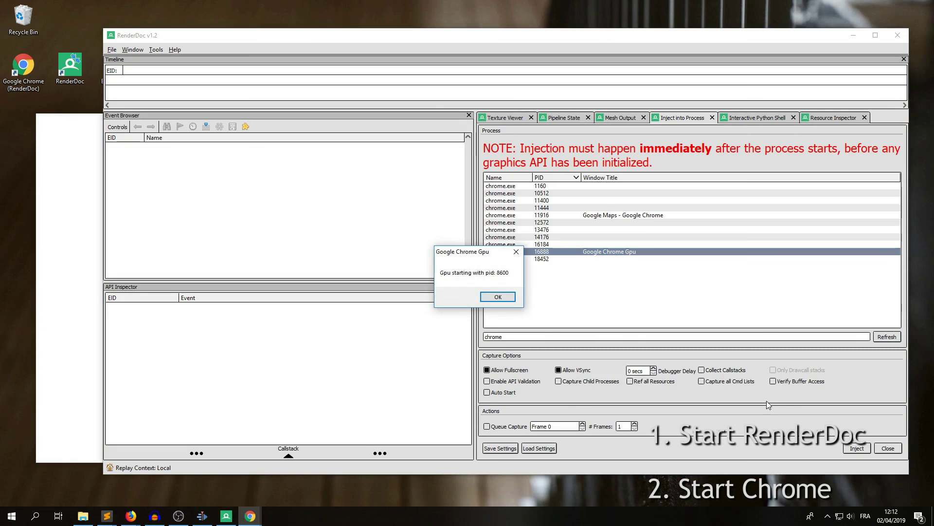
{"action": "left_click", "coordinate": [858, 449]}
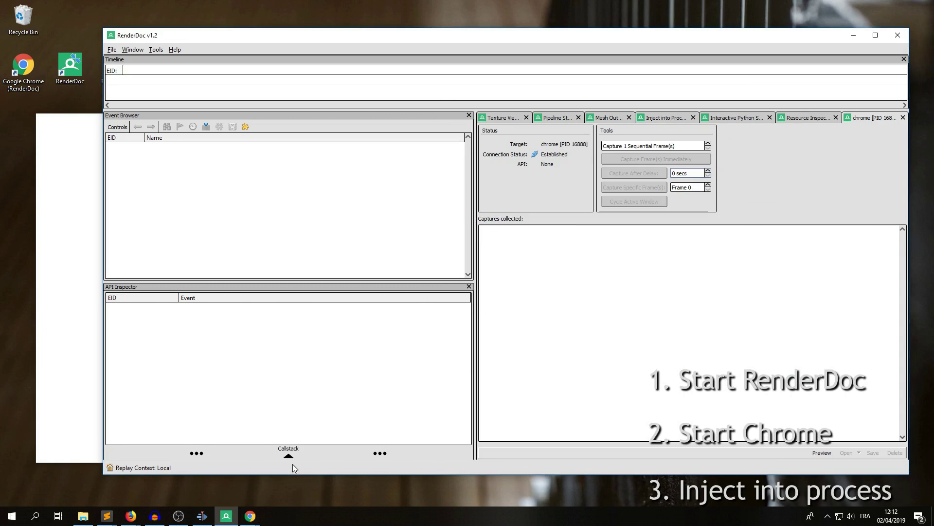
- Dismiss both Google Chrome Gpu start-up notices
{"action": "mouse_move", "coordinate": [250, 515]}
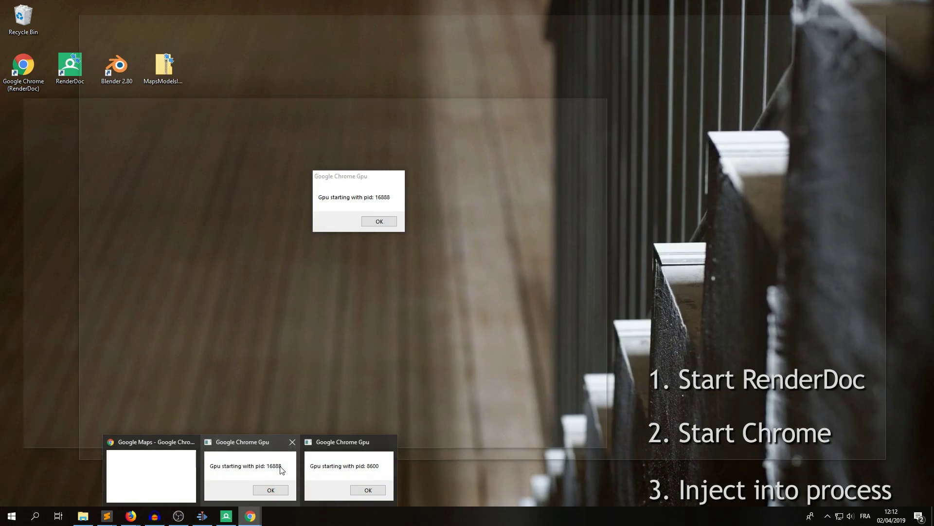
{"action": "left_click", "coordinate": [279, 468]}
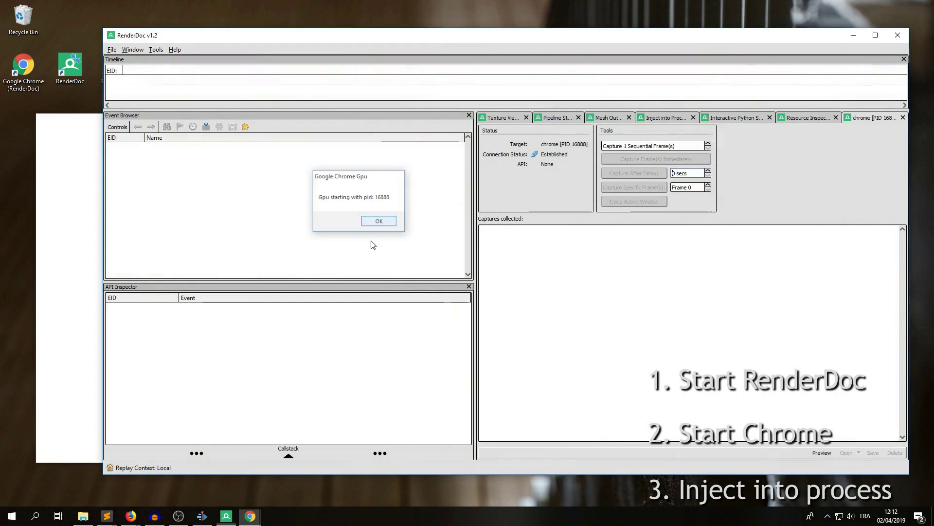
{"action": "left_click", "coordinate": [379, 221]}
{"action": "mouse_move", "coordinate": [250, 515]}
{"action": "left_click", "coordinate": [331, 469]}
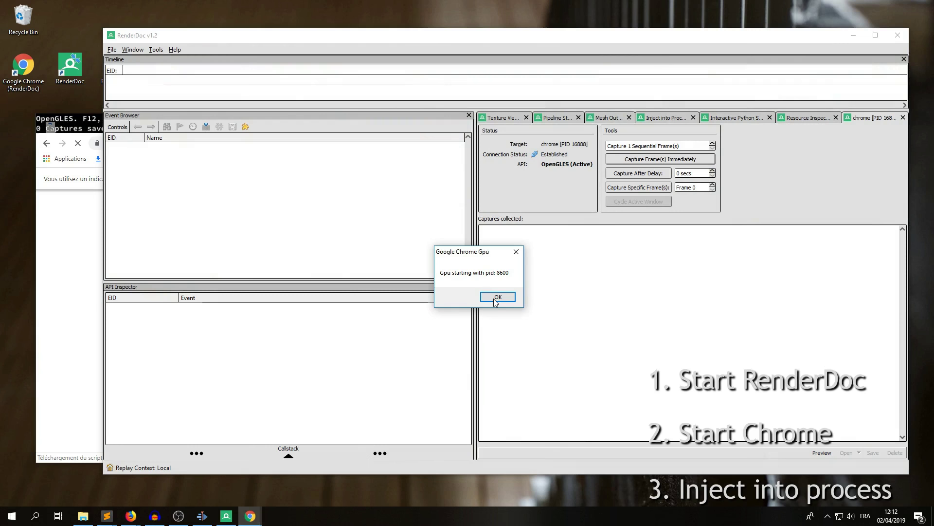
{"action": "left_click", "coordinate": [497, 297]}
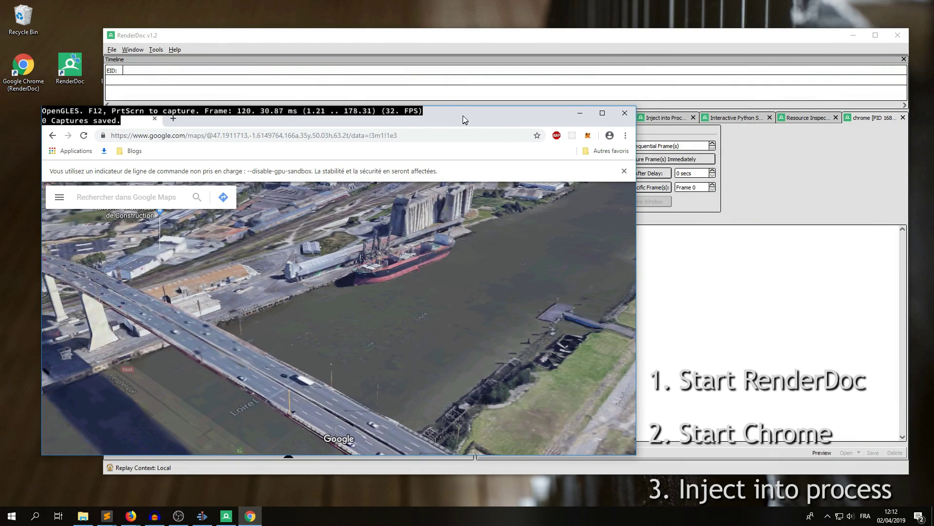
- Reposition the Chrome Maps window and bring RenderDoc back in front
{"action": "left_click_drag", "start_coordinate": [463, 115], "coordinate": [457, 136]}
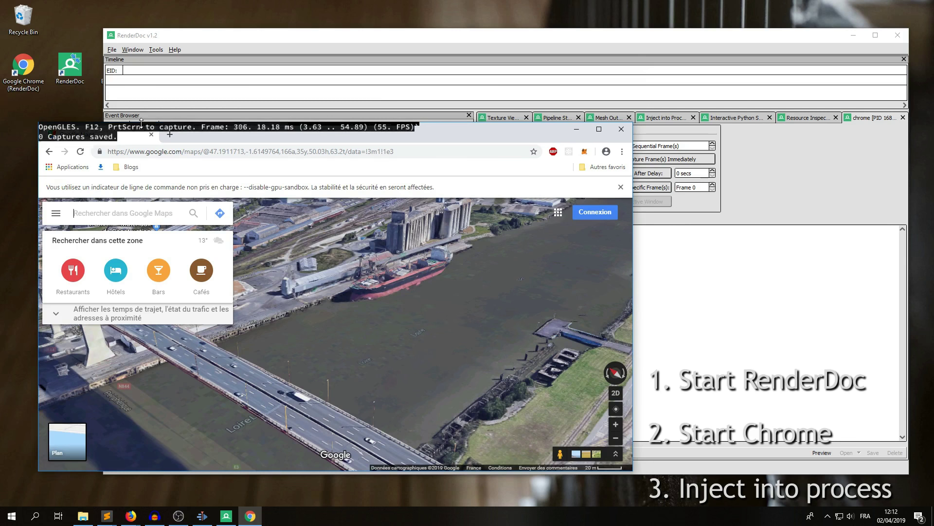
{"action": "left_click", "coordinate": [703, 271]}
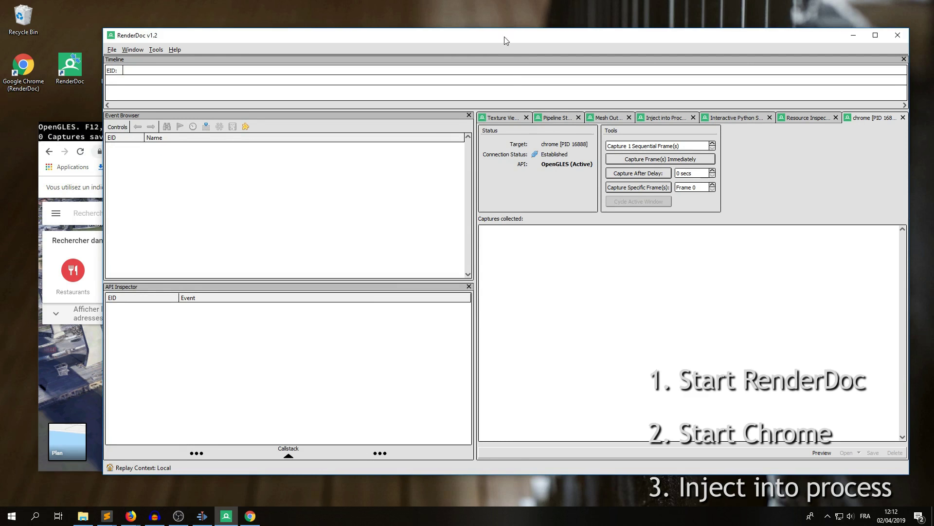
{"action": "left_click_drag", "start_coordinate": [506, 40], "coordinate": [521, 37]}
- Move the Chrome Maps window up and right and zoom toward the silos and river
{"action": "left_click", "coordinate": [98, 128]}
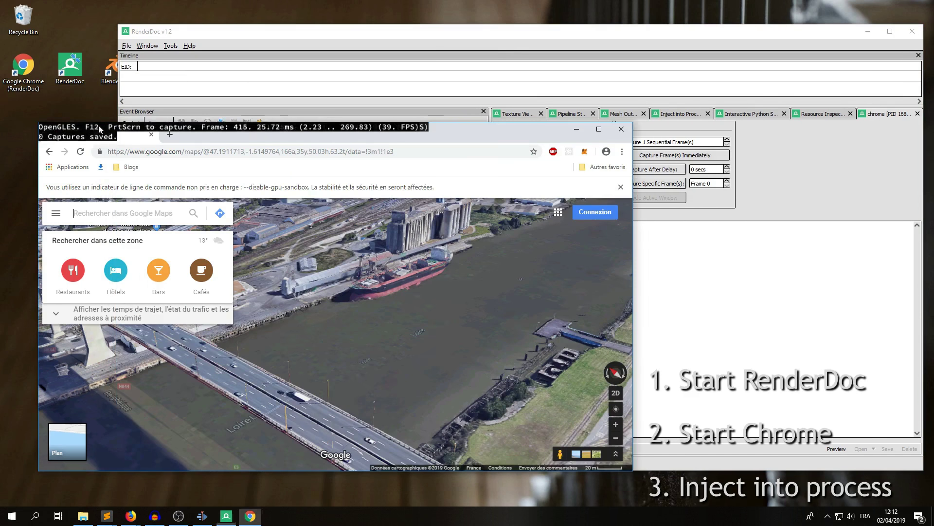
{"action": "left_click_drag", "start_coordinate": [444, 124], "coordinate": [609, 56]}
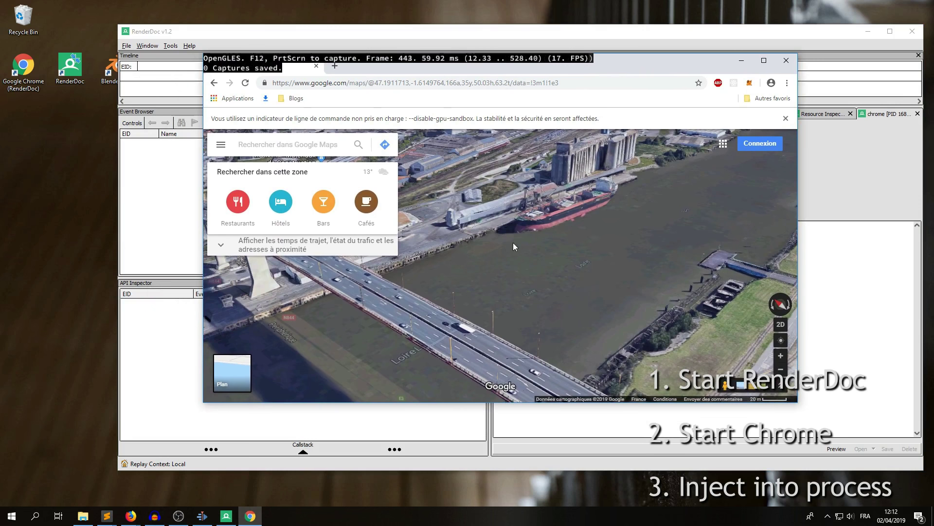
{"action": "scroll", "coordinate": [516, 232], "scroll_direction": "down", "scroll_amount": 2}
{"action": "scroll", "coordinate": [516, 232], "scroll_direction": "down", "scroll_amount": 2}
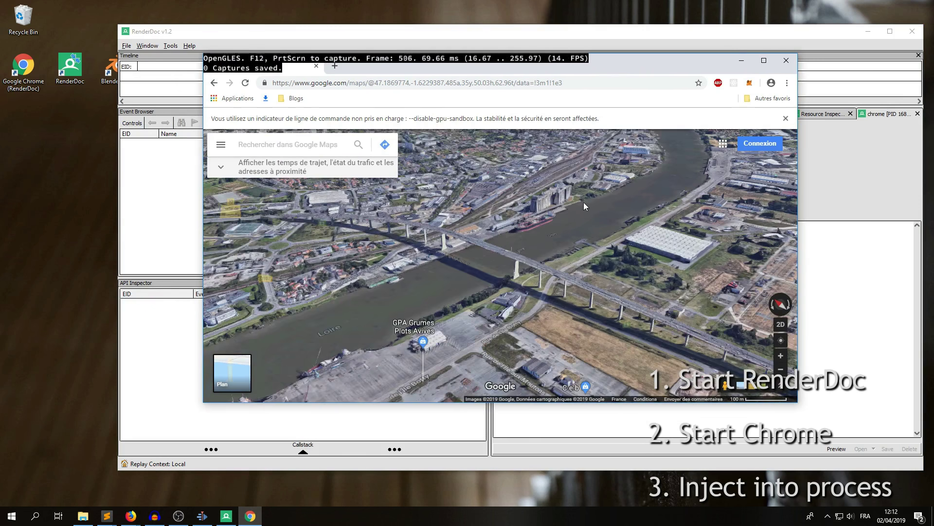
{"action": "left_click_drag", "start_coordinate": [584, 203], "coordinate": [595, 185]}
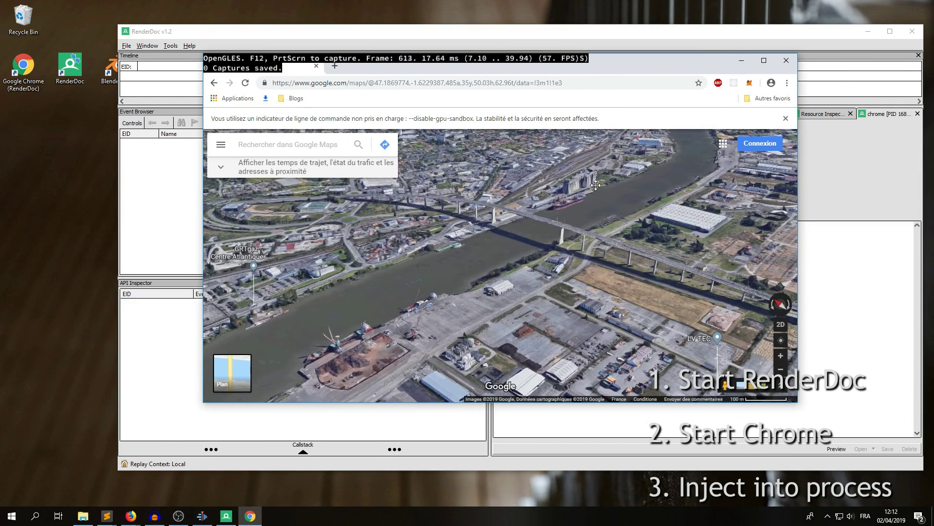
{"action": "scroll", "coordinate": [587, 219], "scroll_direction": "up", "scroll_amount": 2}
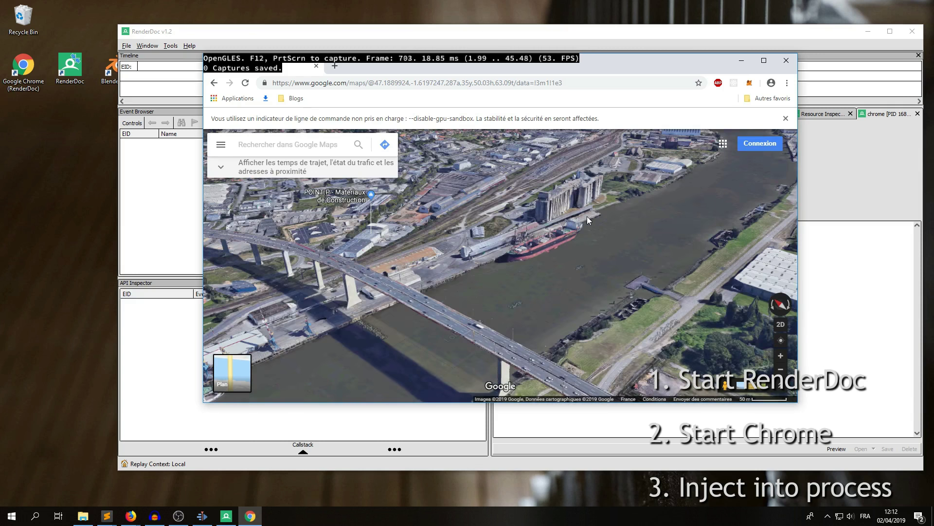
- Frame the silos, moored ship and bridge in the 3D Maps view
{"action": "left_click_drag", "start_coordinate": [587, 216], "coordinate": [585, 207]}
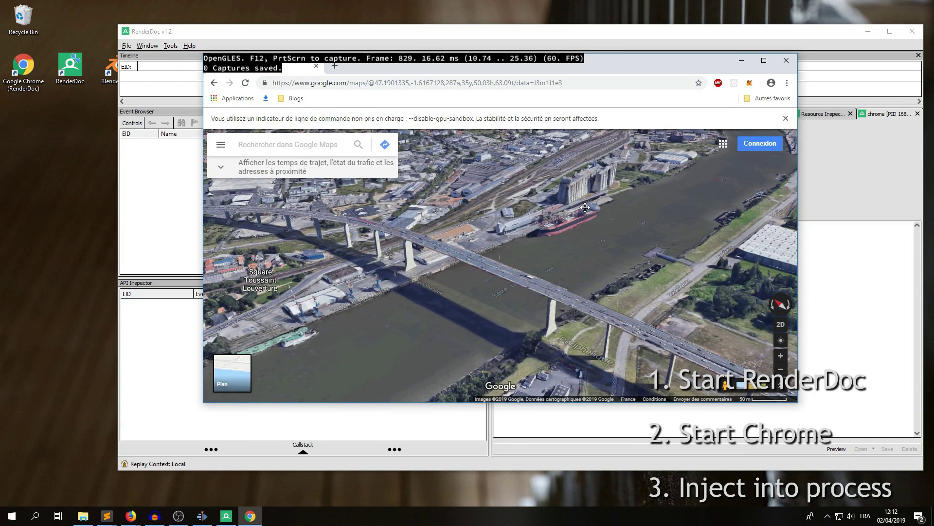
{"action": "scroll", "coordinate": [538, 232], "scroll_direction": "up", "scroll_amount": 1}
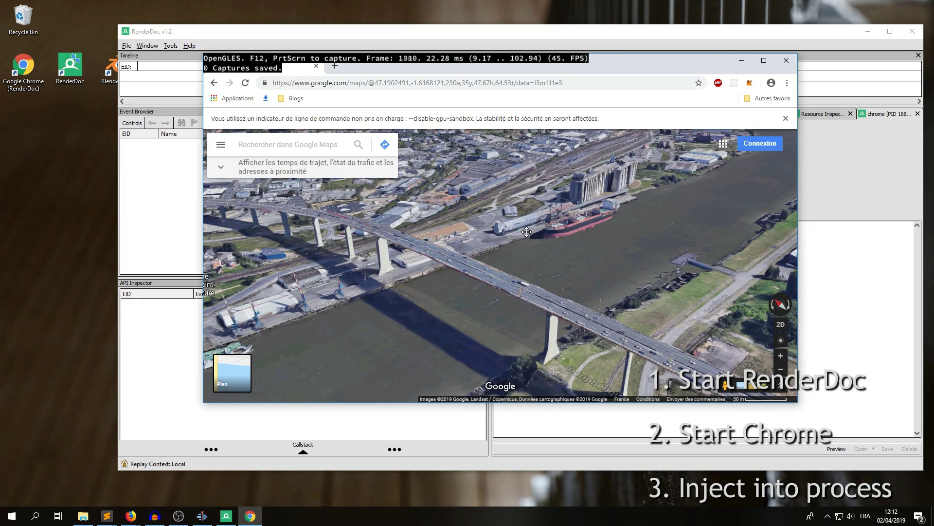
{"action": "left_click_drag", "start_coordinate": [526, 232], "coordinate": [527, 236]}
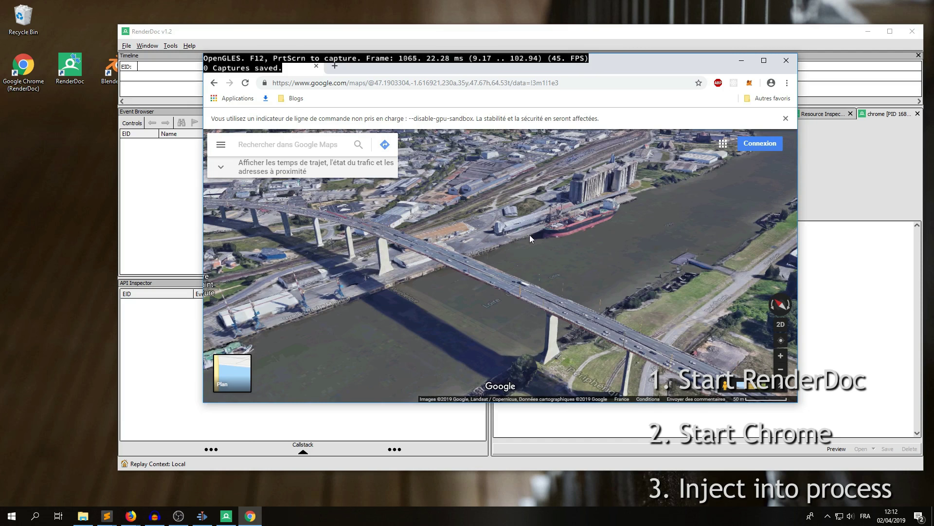
{"action": "left_click_drag", "start_coordinate": [546, 239], "coordinate": [527, 244]}
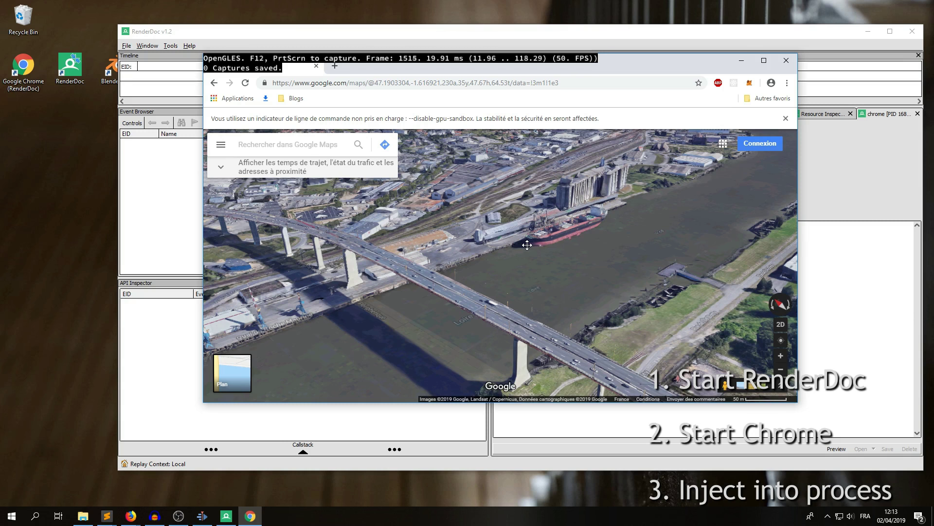
{"action": "left_click_drag", "start_coordinate": [527, 245], "coordinate": [509, 280]}
{"action": "left_click_drag", "start_coordinate": [559, 265], "coordinate": [540, 262]}
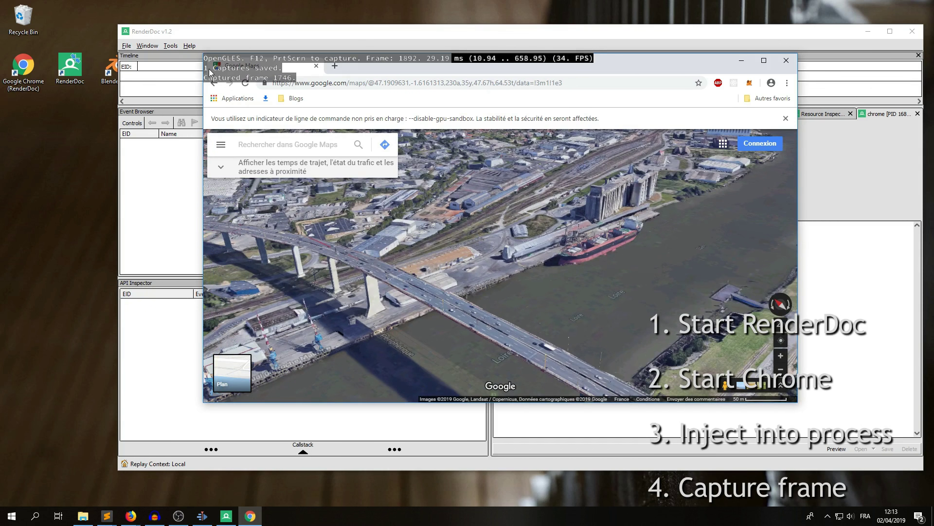
- Load the chrome frame capture, open the Texture Viewer and expand Colour Pass #2
{"action": "left_click", "coordinate": [633, 32]}
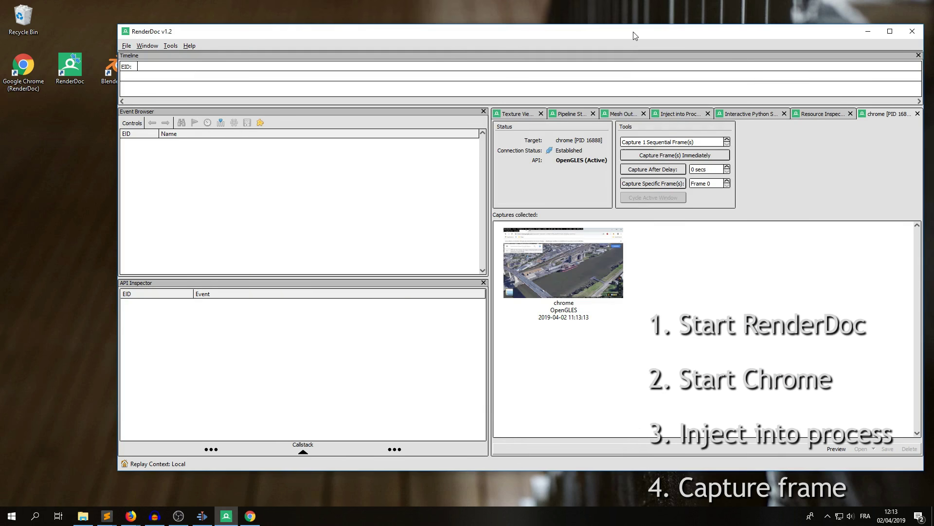
{"action": "left_click", "coordinate": [570, 284]}
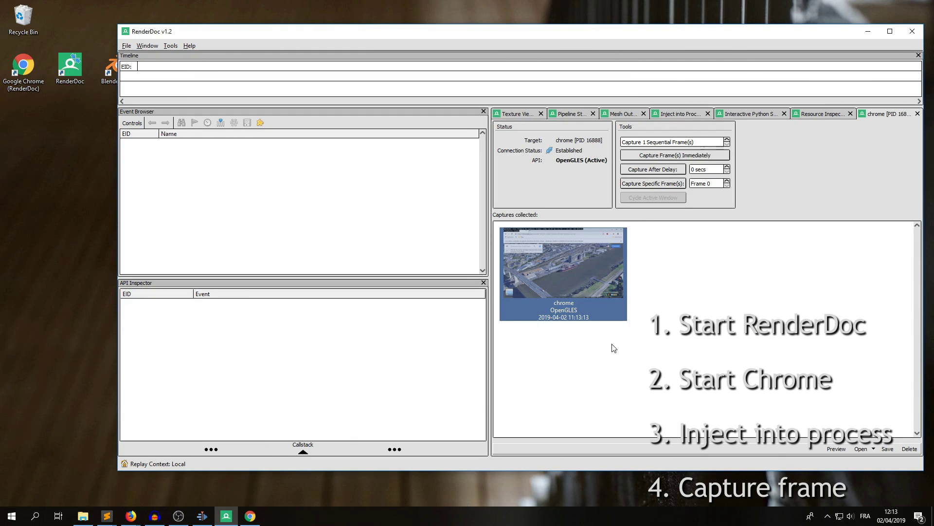
{"action": "double_click", "coordinate": [560, 274]}
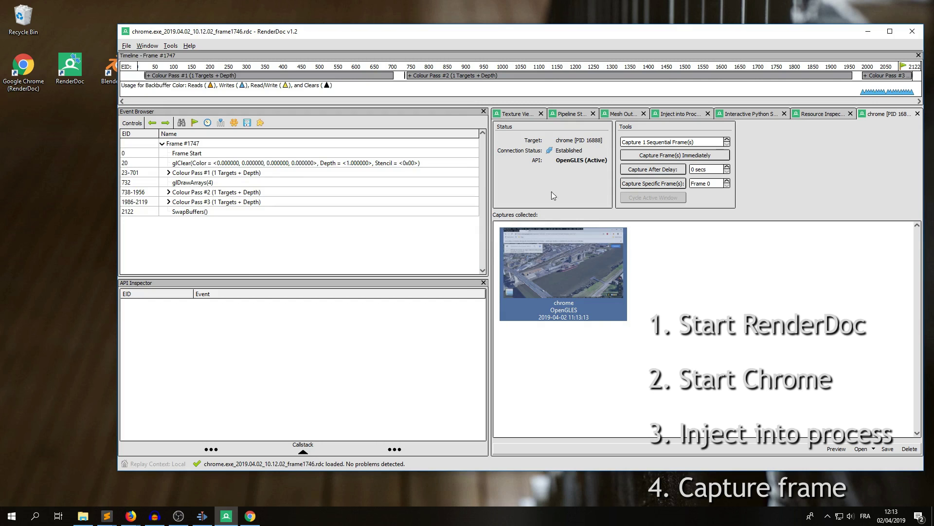
{"action": "left_click", "coordinate": [517, 114]}
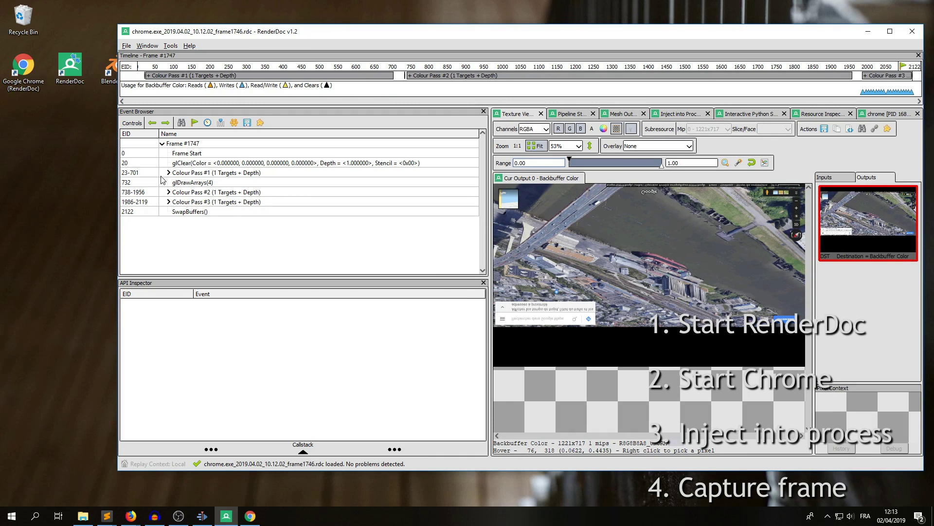
{"action": "left_click", "coordinate": [169, 193]}
- Step through Colour Pass #2's glDrawElements draws until EID 1303 shows the full riverside scene
{"action": "left_click", "coordinate": [228, 216]}
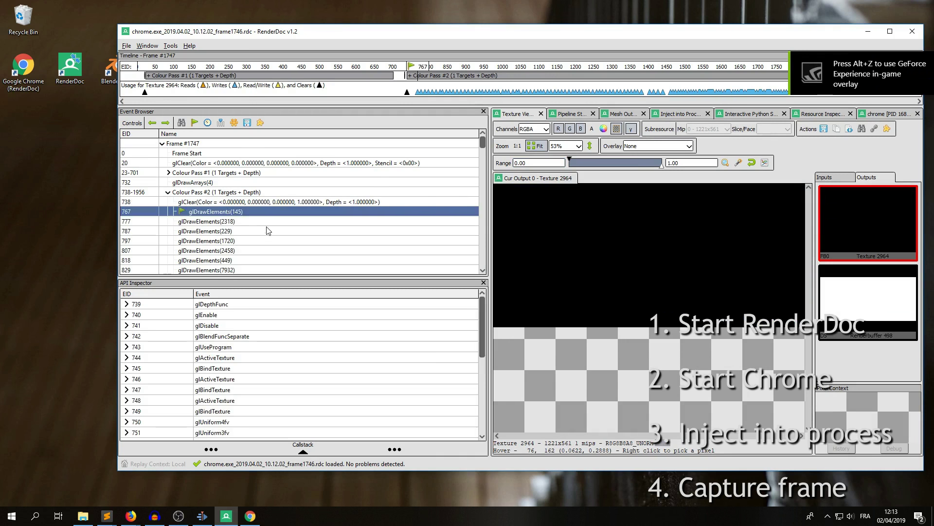
{"action": "scroll", "coordinate": [229, 214], "scroll_direction": "down", "scroll_amount": 1}
{"action": "left_click", "coordinate": [250, 214]}
{"action": "scroll", "coordinate": [253, 214], "scroll_direction": "down", "scroll_amount": 2}
{"action": "left_click", "coordinate": [241, 194]}
{"action": "scroll", "coordinate": [243, 205], "scroll_direction": "down", "scroll_amount": 1}
{"action": "left_click", "coordinate": [236, 201]}
{"action": "scroll", "coordinate": [261, 222], "scroll_direction": "down", "scroll_amount": 2}
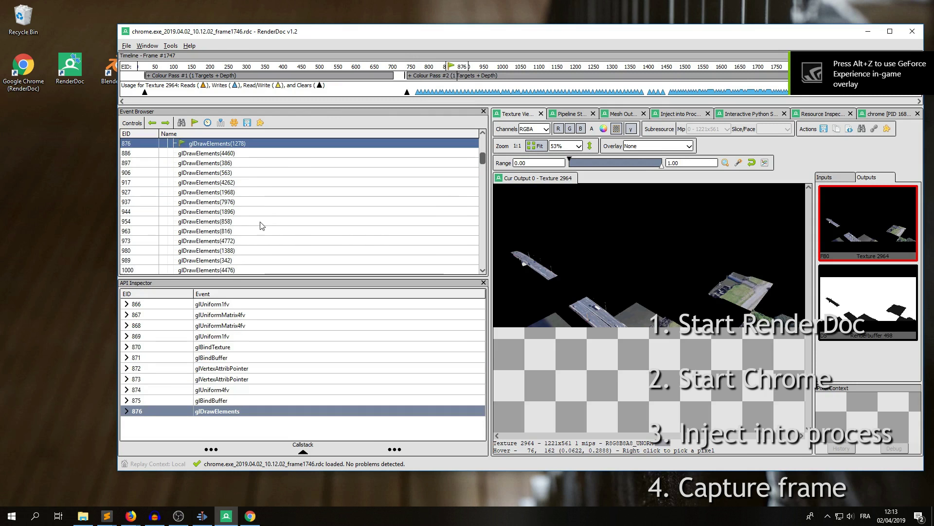
{"action": "left_click", "coordinate": [235, 205]}
{"action": "scroll", "coordinate": [268, 226], "scroll_direction": "down", "scroll_amount": 2}
{"action": "left_click", "coordinate": [238, 204]}
{"action": "scroll", "coordinate": [269, 240], "scroll_direction": "down", "scroll_amount": 1}
{"action": "left_click", "coordinate": [244, 212]}
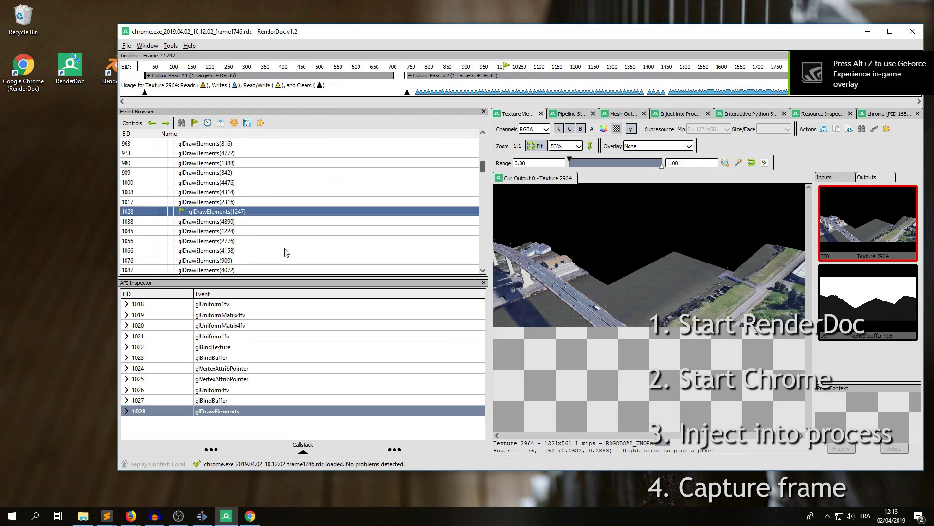
{"action": "scroll", "coordinate": [282, 246], "scroll_direction": "down", "scroll_amount": 1}
{"action": "left_click", "coordinate": [234, 221]}
{"action": "scroll", "coordinate": [271, 236], "scroll_direction": "down", "scroll_amount": 2}
{"action": "left_click", "coordinate": [236, 203]}
{"action": "scroll", "coordinate": [248, 221], "scroll_direction": "down", "scroll_amount": 1}
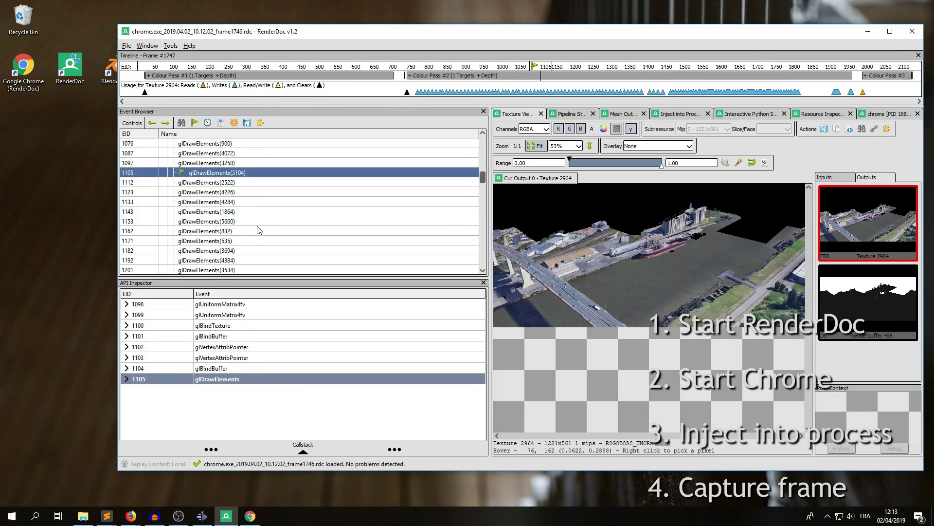
{"action": "left_click", "coordinate": [238, 207]}
{"action": "scroll", "coordinate": [263, 214], "scroll_direction": "down", "scroll_amount": 3}
{"action": "left_click", "coordinate": [275, 221]}
{"action": "scroll", "coordinate": [280, 233], "scroll_direction": "down", "scroll_amount": 2}
{"action": "left_click", "coordinate": [271, 232]}
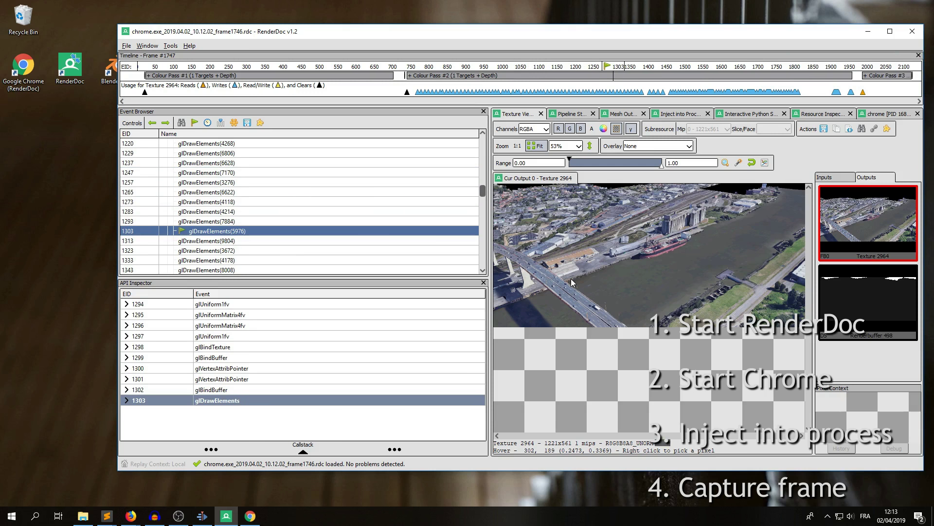
- Save the capture as nantes.rdc and close RenderDoc, declining to save the duplicate capture
{"action": "left_click", "coordinate": [128, 46]}
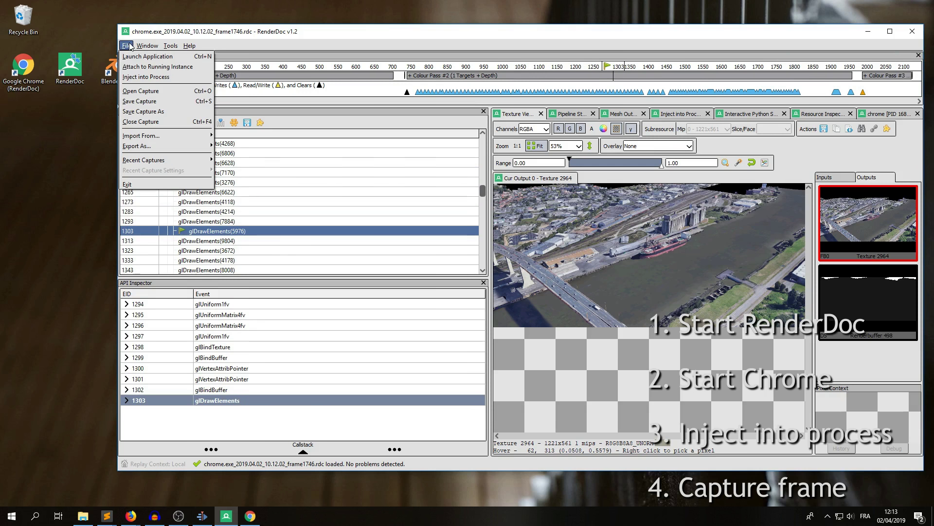
{"action": "left_click", "coordinate": [164, 102]}
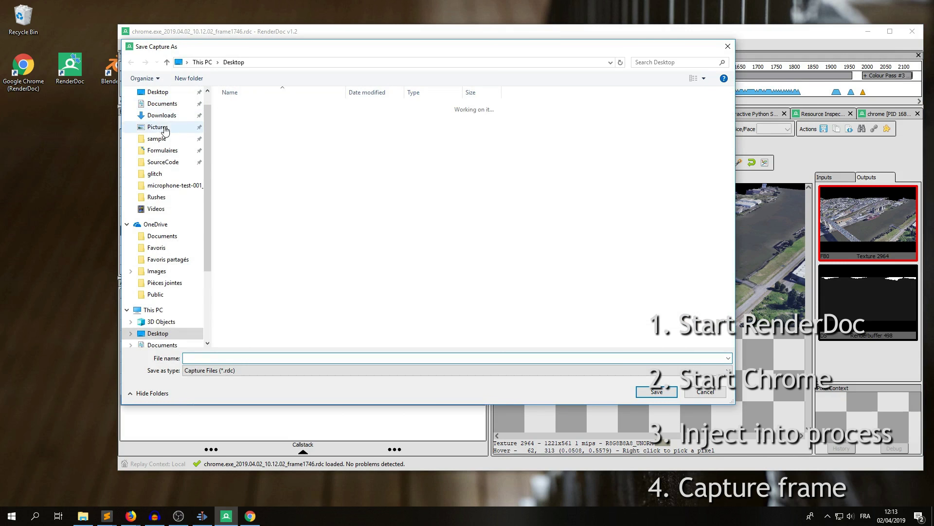
{"action": "left_click", "coordinate": [226, 357]}
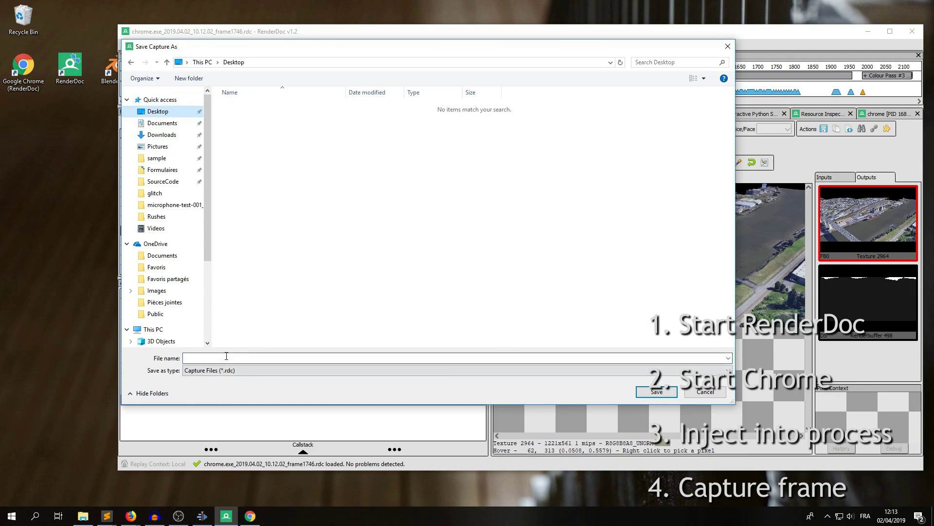
{"action": "type", "text": "nantes.r"}
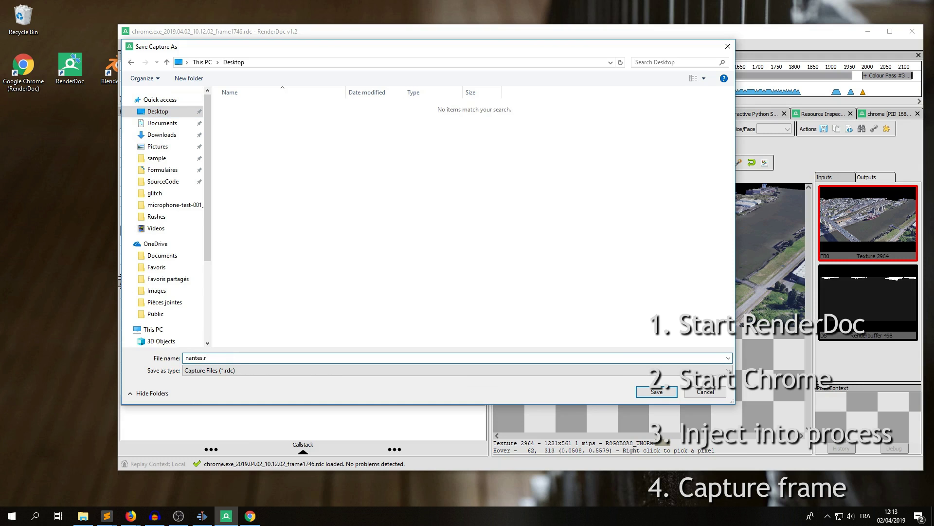
{"action": "type", "text": "dc"}
{"action": "key", "text": "Return"}
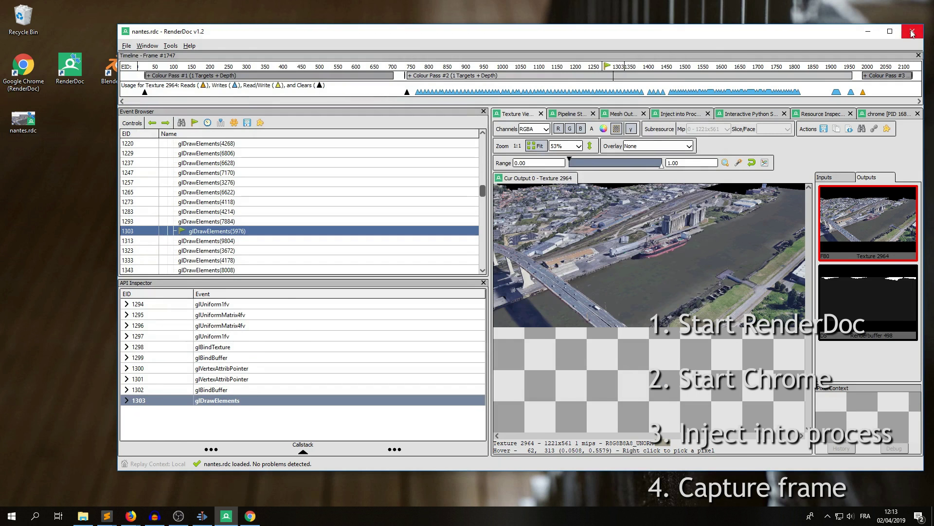
{"action": "left_click", "coordinate": [911, 32]}
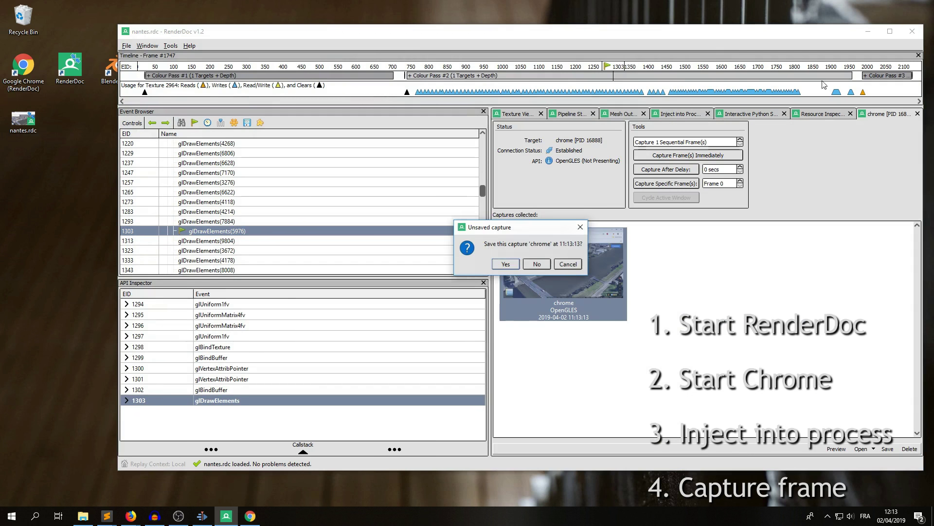
{"action": "left_click", "coordinate": [544, 268]}
- Close the browser and launch Blender 2.80 past its splash screen
{"action": "left_click", "coordinate": [786, 60]}
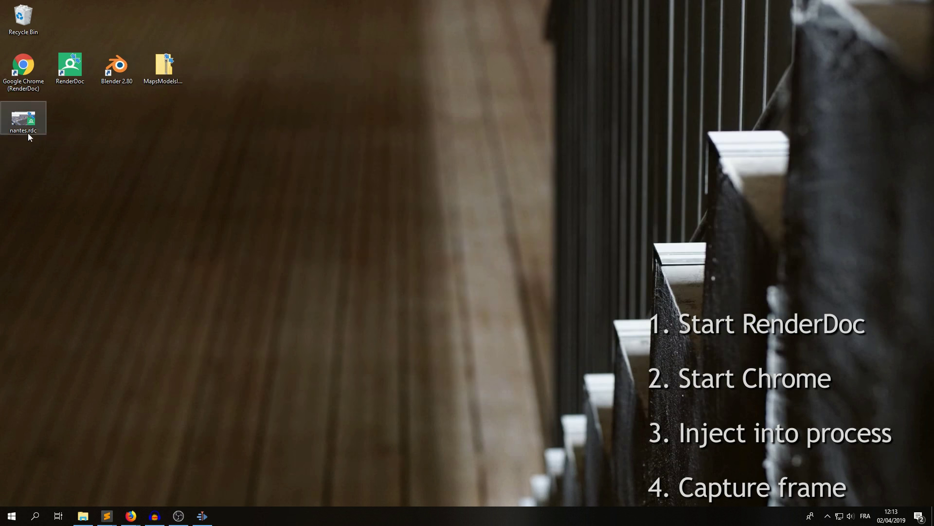
{"action": "left_click_drag", "start_coordinate": [27, 127], "coordinate": [458, 89]}
{"action": "double_click", "coordinate": [117, 66]}
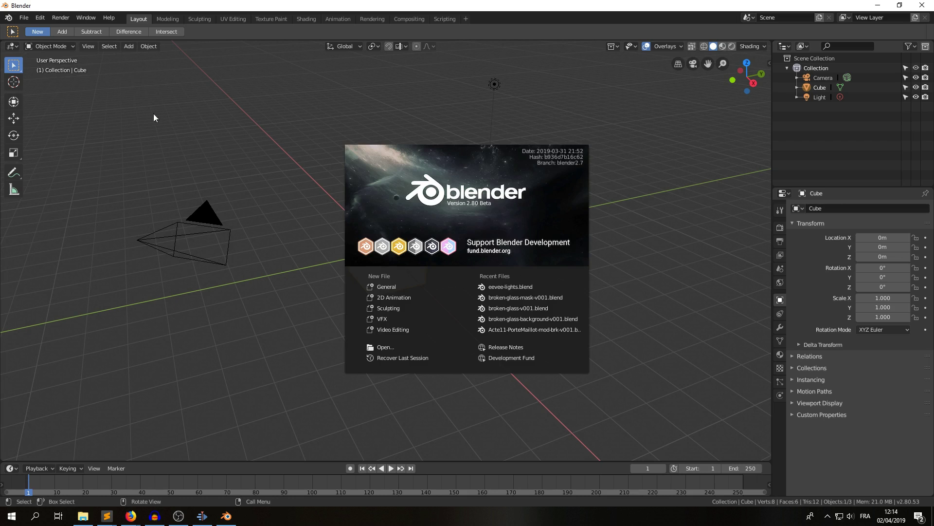
{"action": "left_click", "coordinate": [153, 113]}
- Install MapsModelsImporter-v0.1.0.zip from the Desktop via Preferences > Add-ons and enable it
{"action": "left_click", "coordinate": [40, 17]}
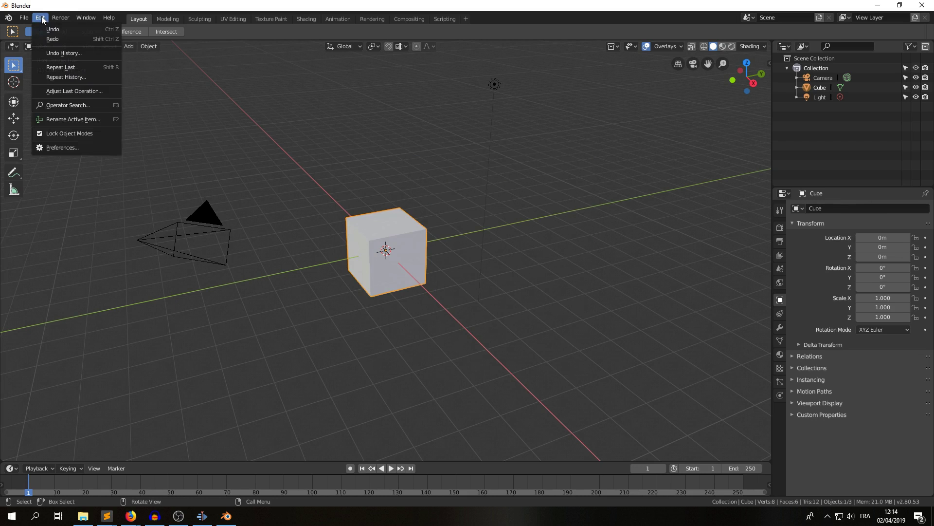
{"action": "left_click", "coordinate": [62, 148]}
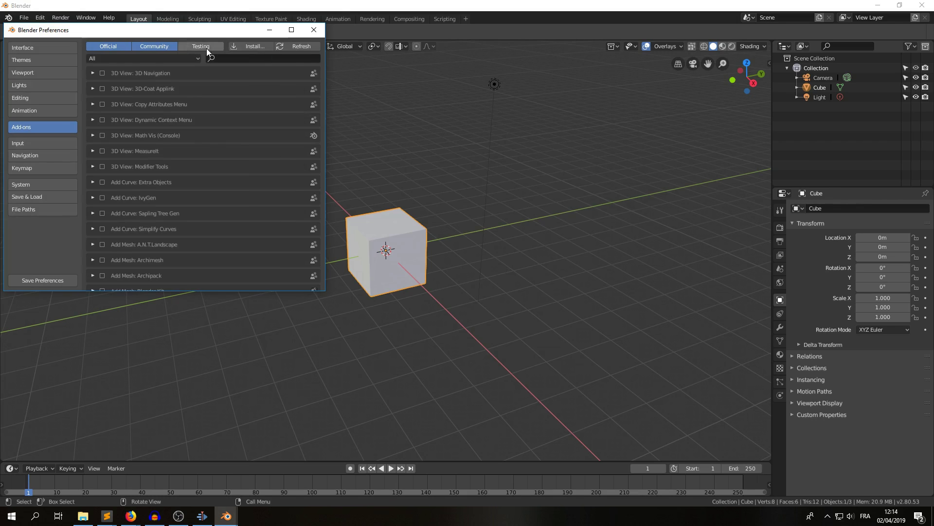
{"action": "left_click", "coordinate": [253, 45]}
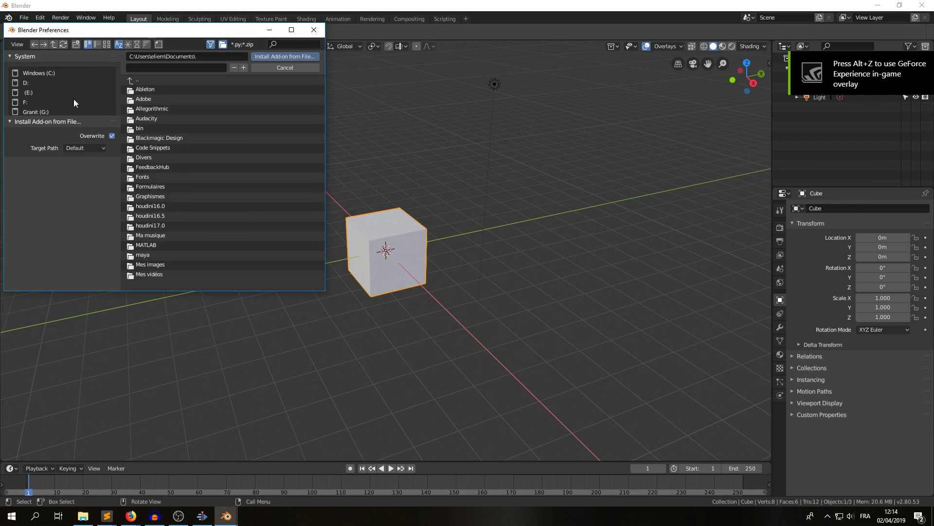
{"action": "left_click", "coordinate": [35, 83]}
{"action": "left_click", "coordinate": [208, 90]}
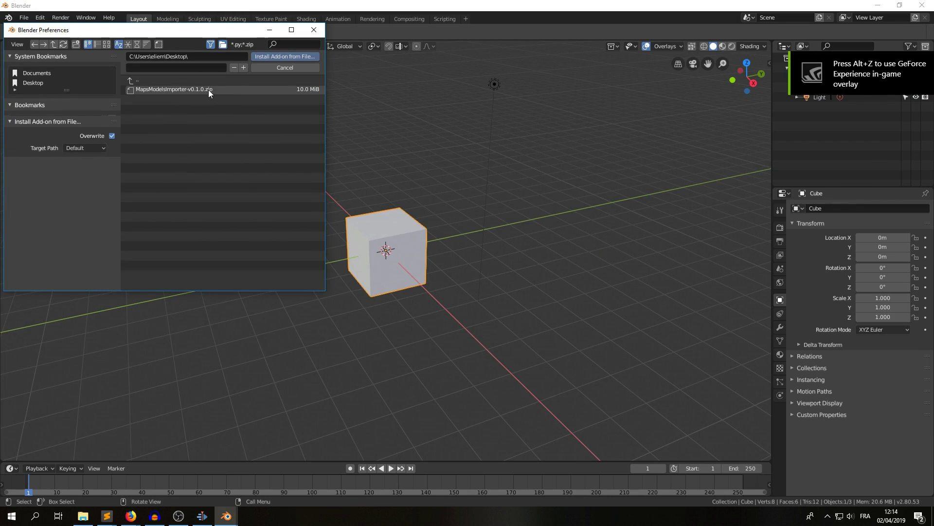
{"action": "left_click", "coordinate": [285, 57]}
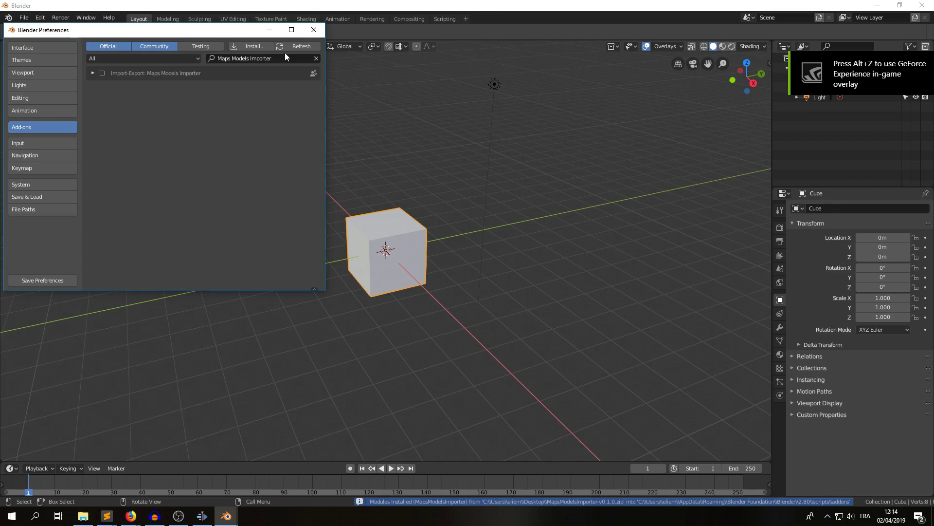
{"action": "left_click", "coordinate": [103, 73]}
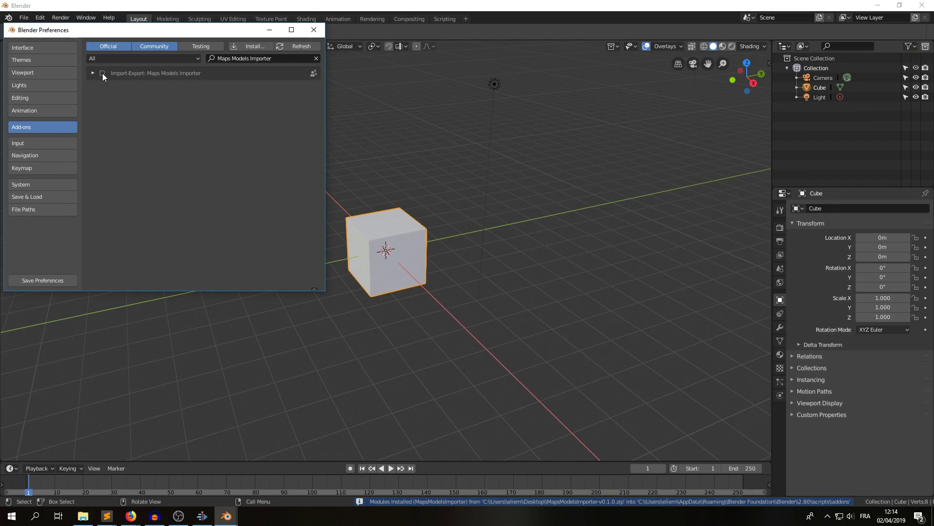
- Close the preferences window and delete the default cube, camera and light
{"action": "left_click", "coordinate": [313, 35]}
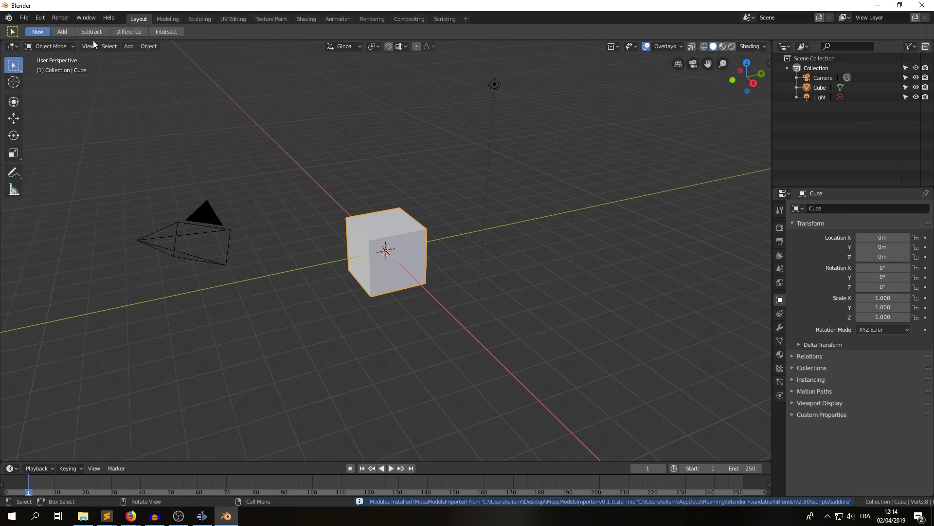
{"action": "left_click", "coordinate": [21, 19]}
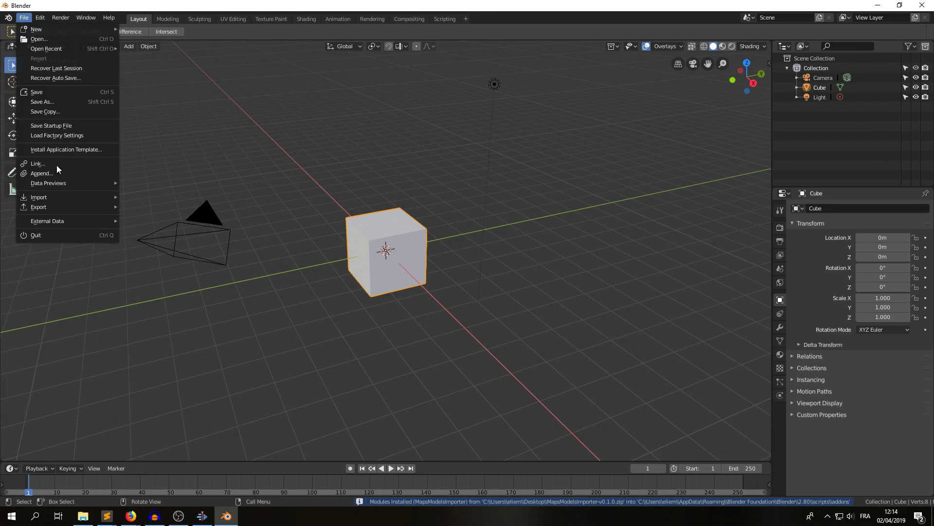
{"action": "mouse_move", "coordinate": [75, 197]}
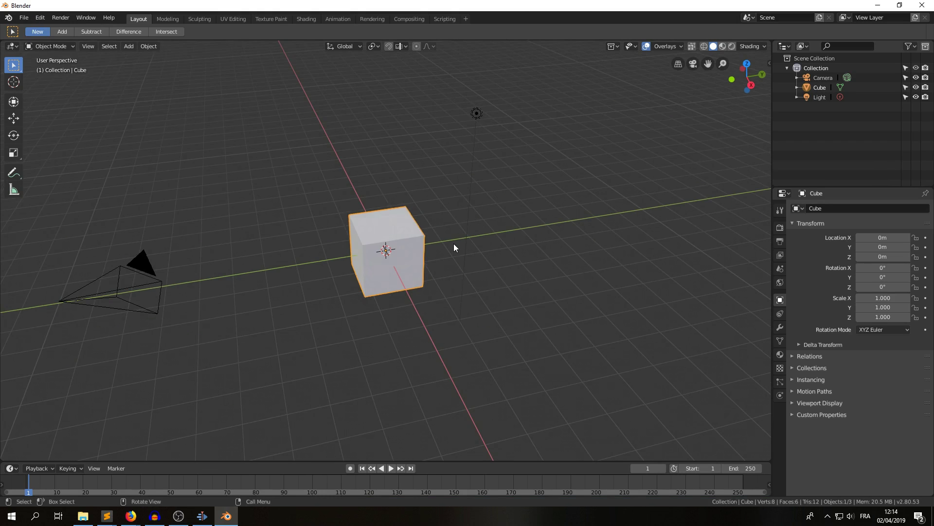
{"action": "key", "text": "a"}
{"action": "key", "text": "Delete"}
{"action": "middle_click_drag", "start_coordinate": [399, 249], "coordinate": [272, 205]}
- Import nantes.rdc from the Desktop as a Google Maps Capture (.rdc)
{"action": "left_click", "coordinate": [23, 18]}
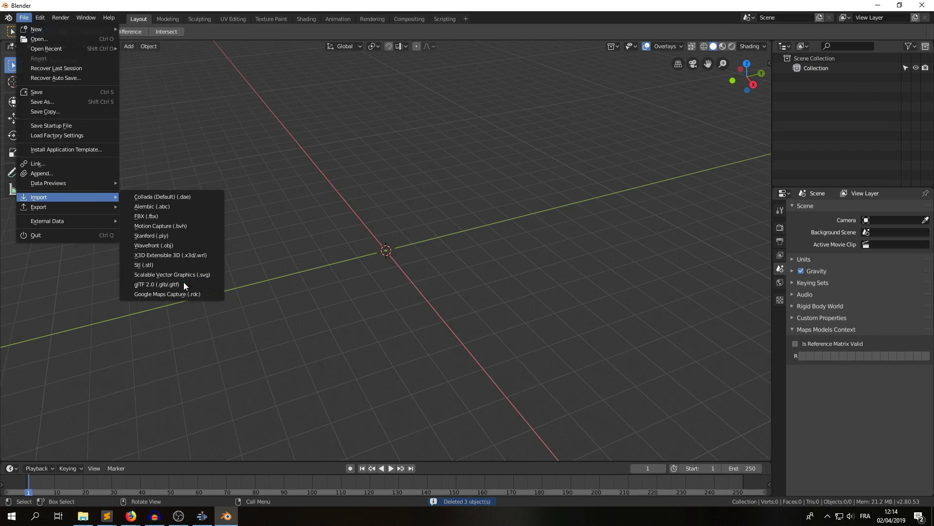
{"action": "left_click", "coordinate": [185, 293]}
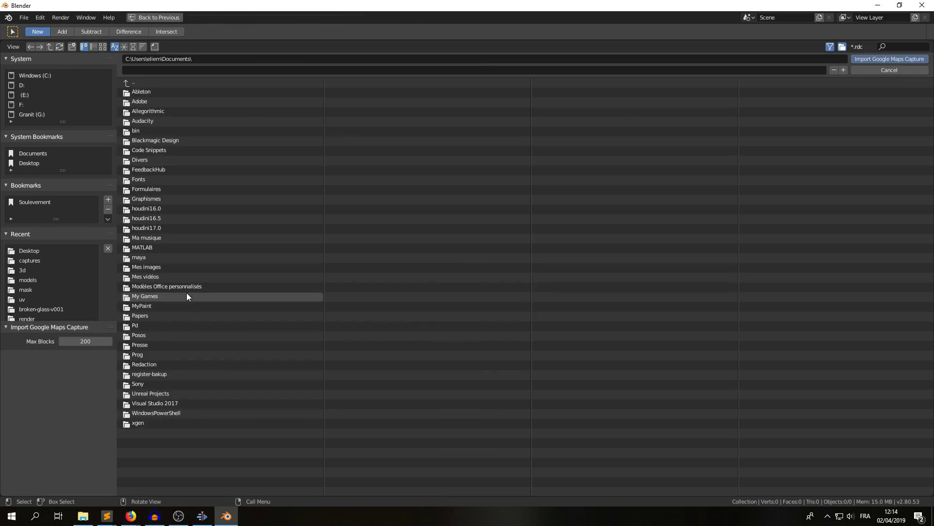
{"action": "left_click", "coordinate": [24, 161]}
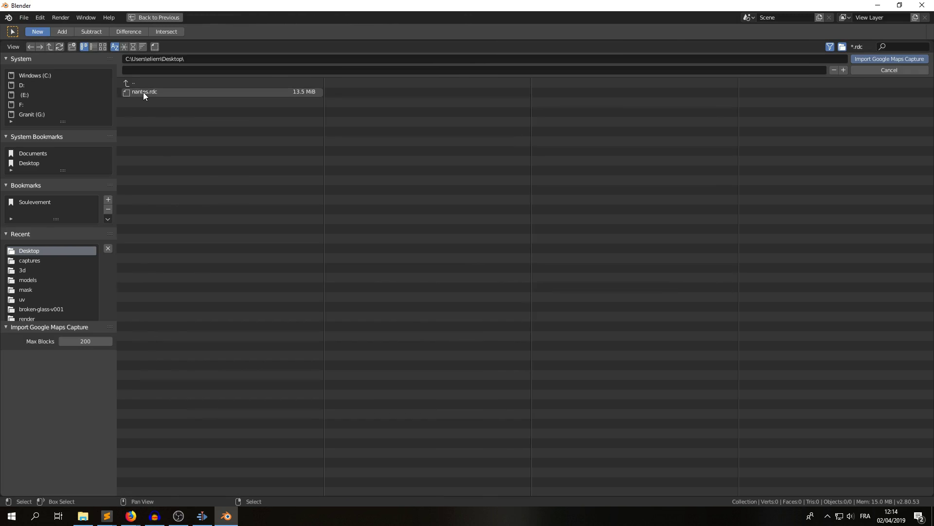
{"action": "left_click", "coordinate": [143, 92]}
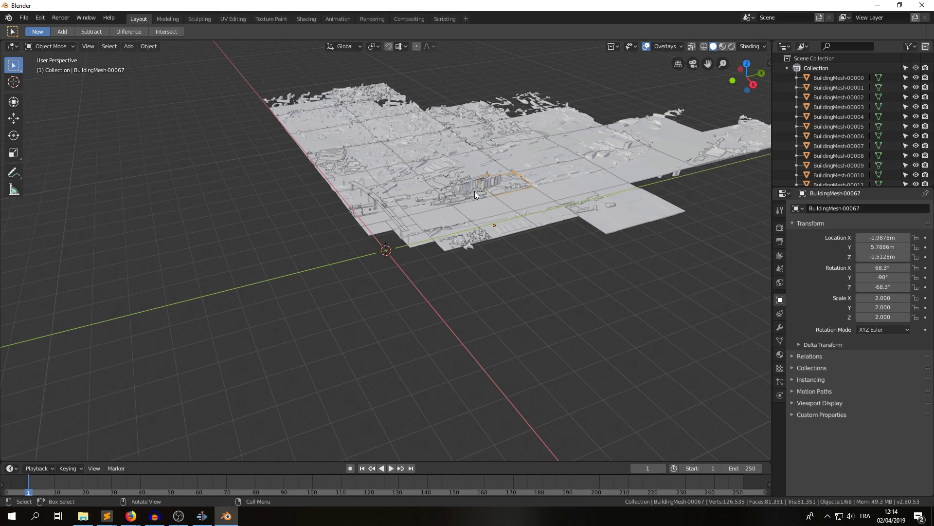
- Orbit and zoom around the imported city meshes to view their photo textures
{"action": "middle_click_drag", "start_coordinate": [547, 115], "coordinate": [421, 238]}
{"action": "scroll", "coordinate": [368, 254], "scroll_direction": "up", "scroll_amount": 5}
{"action": "middle_click_drag", "start_coordinate": [368, 254], "coordinate": [498, 132]}
{"action": "scroll", "coordinate": [511, 175], "scroll_direction": "up", "scroll_amount": 3}
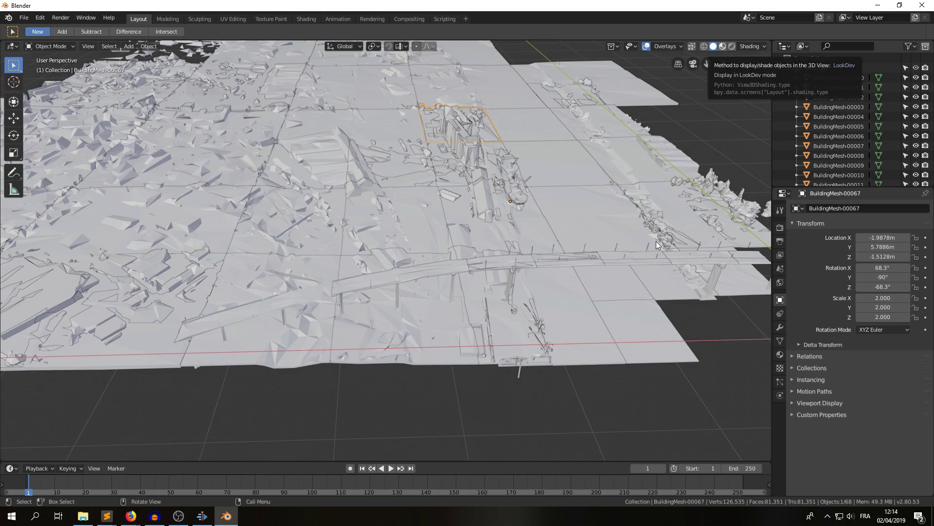
{"action": "mouse_move", "coordinate": [650, 258]}
{"action": "middle_mouse_down"}
{"action": "mouse_move", "coordinate": [554, 197]}
{"action": "mouse_move", "coordinate": [428, 180]}
{"action": "mouse_move", "coordinate": [495, 213]}
{"action": "mouse_move", "coordinate": [623, 177]}
{"action": "middle_mouse_up"}
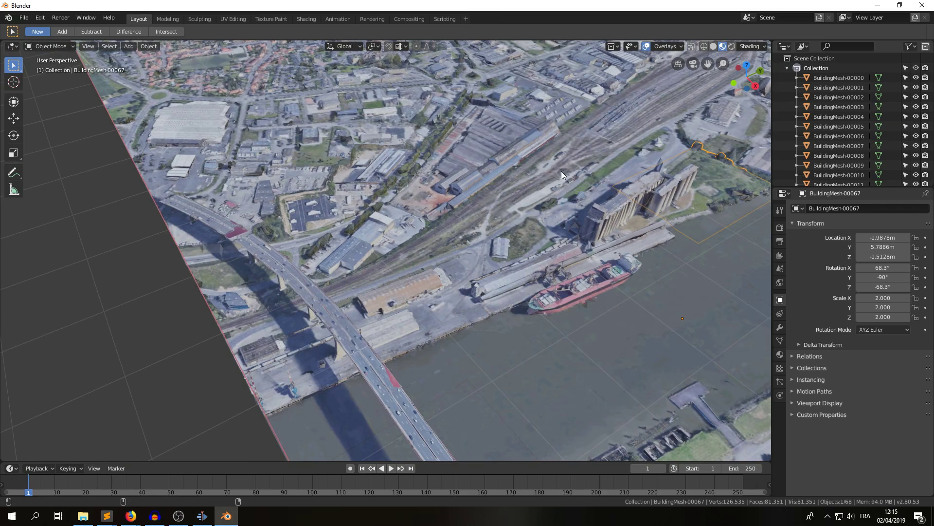
- On the desktop, move the nantes-t0iy1b8 folder beside nantes.rdc
{"action": "key", "text": "super+d"}
{"action": "left_click_drag", "start_coordinate": [23, 117], "coordinate": [510, 73]}
{"action": "left_click", "coordinate": [519, 129]}
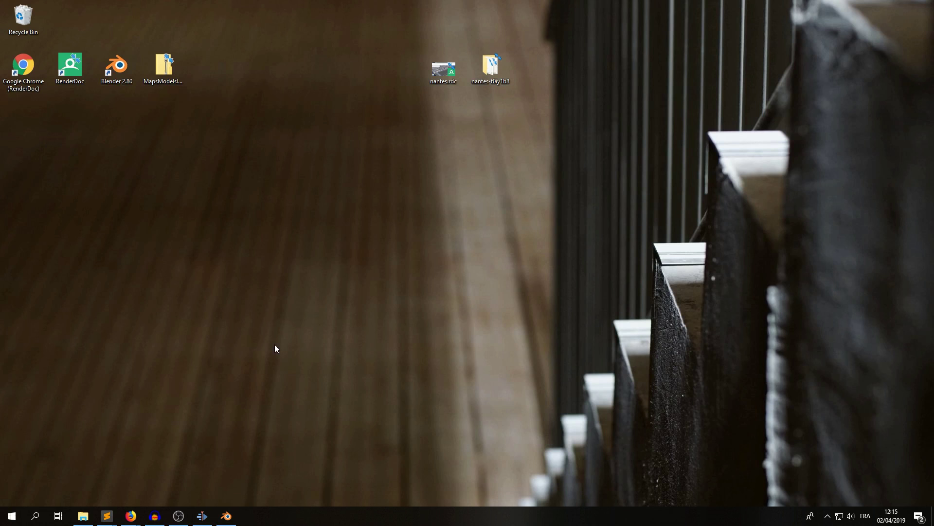
- Restore Blender and use Pack All Into .blend for the 68 external textures
{"action": "mouse_move", "coordinate": [226, 516]}
{"action": "left_click", "coordinate": [232, 487]}
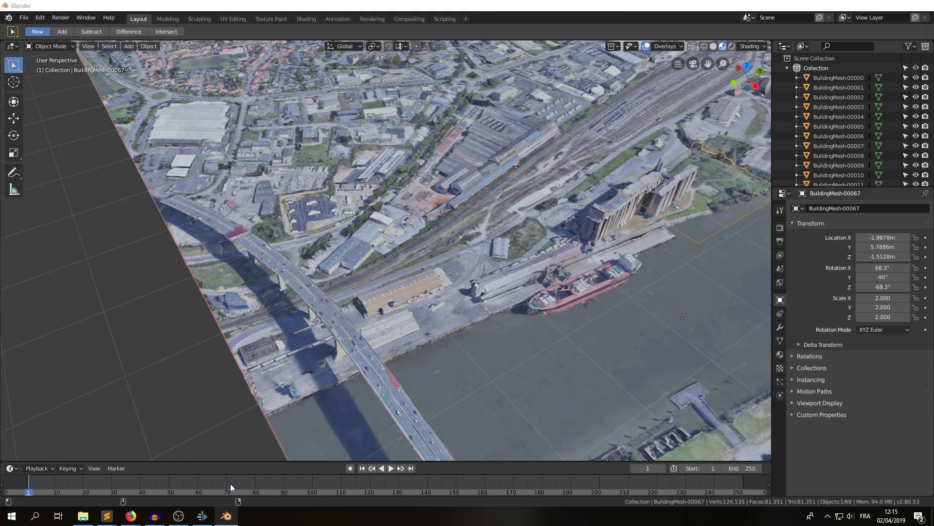
{"action": "left_click", "coordinate": [24, 18]}
{"action": "mouse_move", "coordinate": [71, 221]}
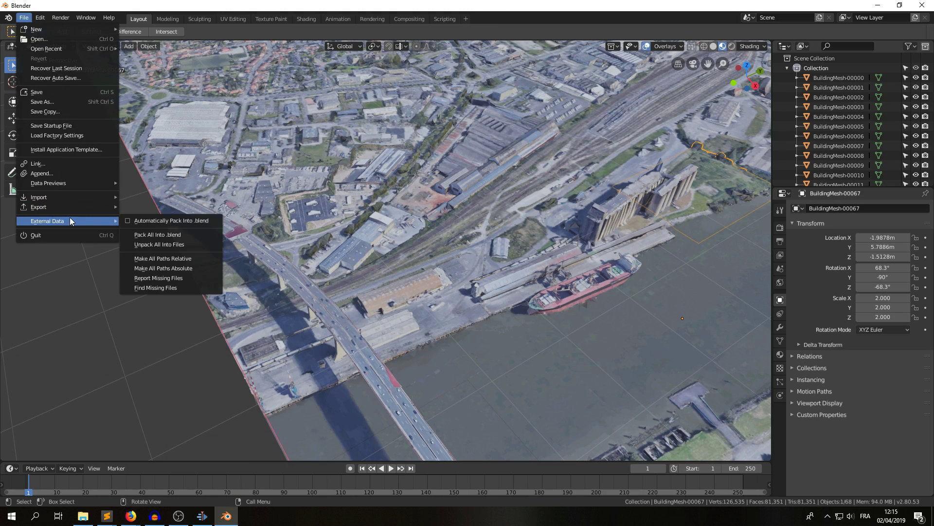
{"action": "left_click", "coordinate": [191, 236]}
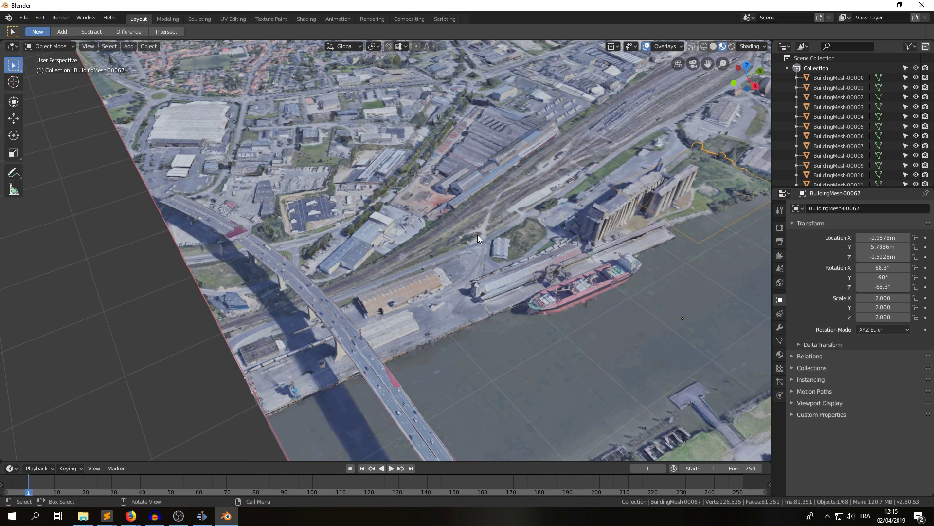
{"action": "middle_click_drag", "start_coordinate": [472, 273], "coordinate": [443, 261]}
{"action": "scroll", "coordinate": [363, 221], "scroll_direction": "up", "scroll_amount": 2}
{"action": "scroll", "coordinate": [382, 221], "scroll_direction": "up", "scroll_amount": 1}
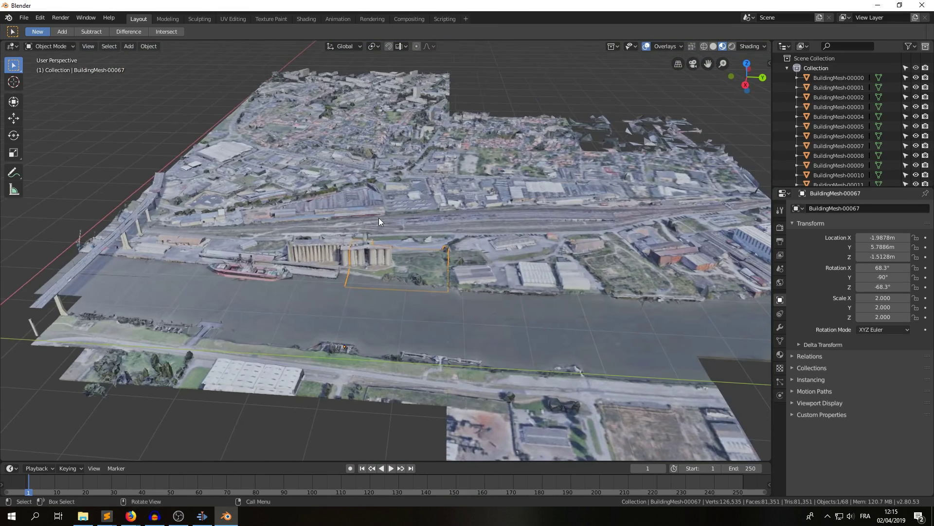
{"action": "middle_click_drag", "start_coordinate": [378, 218], "coordinate": [411, 224]}
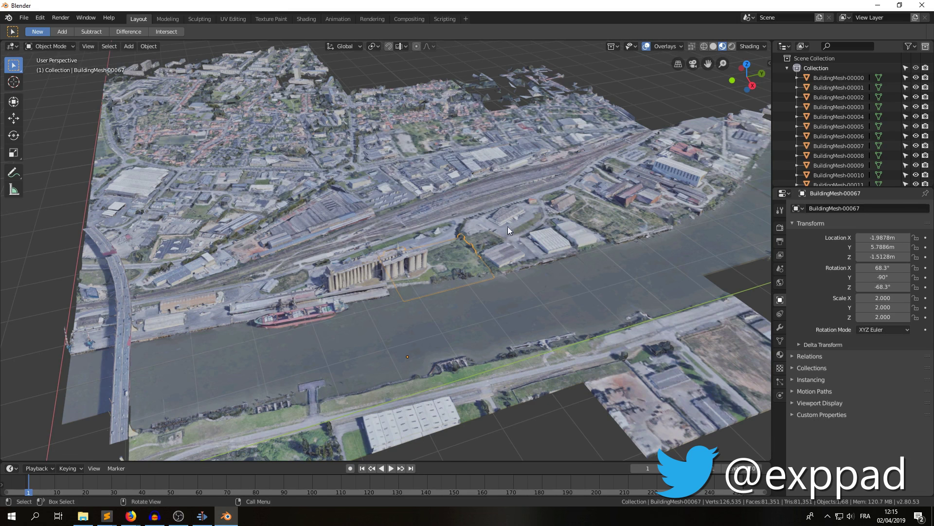
{"action": "mouse_move", "coordinate": [312, 233]}
{"action": "middle_mouse_down"}
{"action": "mouse_move", "coordinate": [294, 218]}
{"action": "mouse_move", "coordinate": [312, 246]}
{"action": "middle_mouse_up"}
{"action": "scroll", "coordinate": [410, 258], "scroll_direction": "up", "scroll_amount": 2}
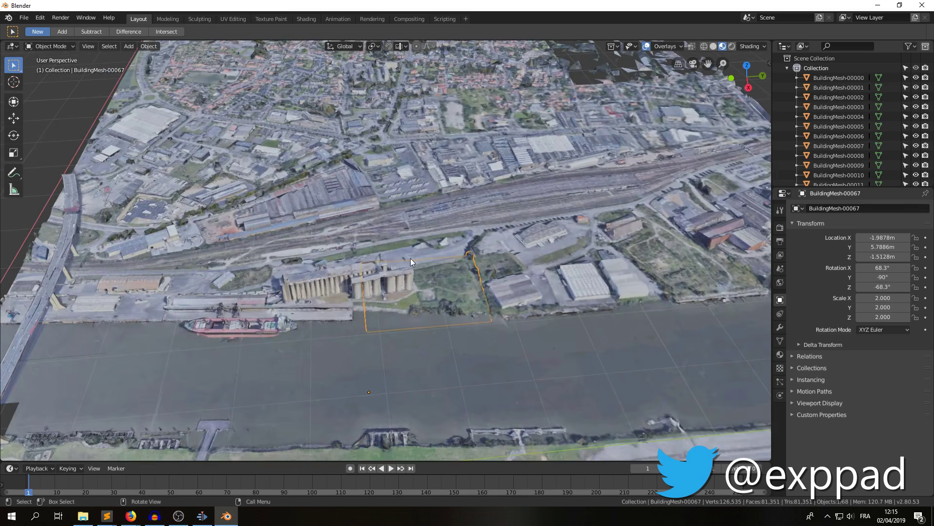
{"action": "scroll", "coordinate": [465, 241], "scroll_direction": "down", "scroll_amount": 3}
{"action": "middle_click_drag", "start_coordinate": [491, 223], "coordinate": [480, 216]}
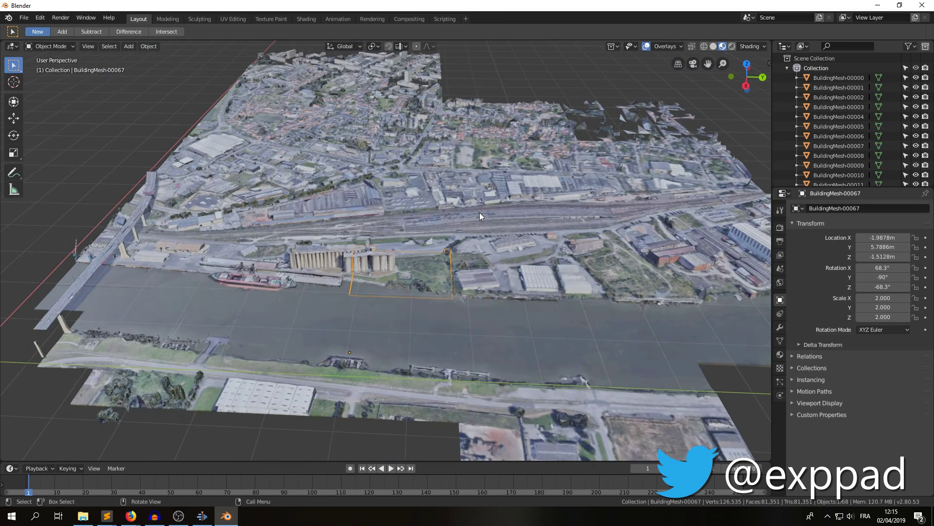